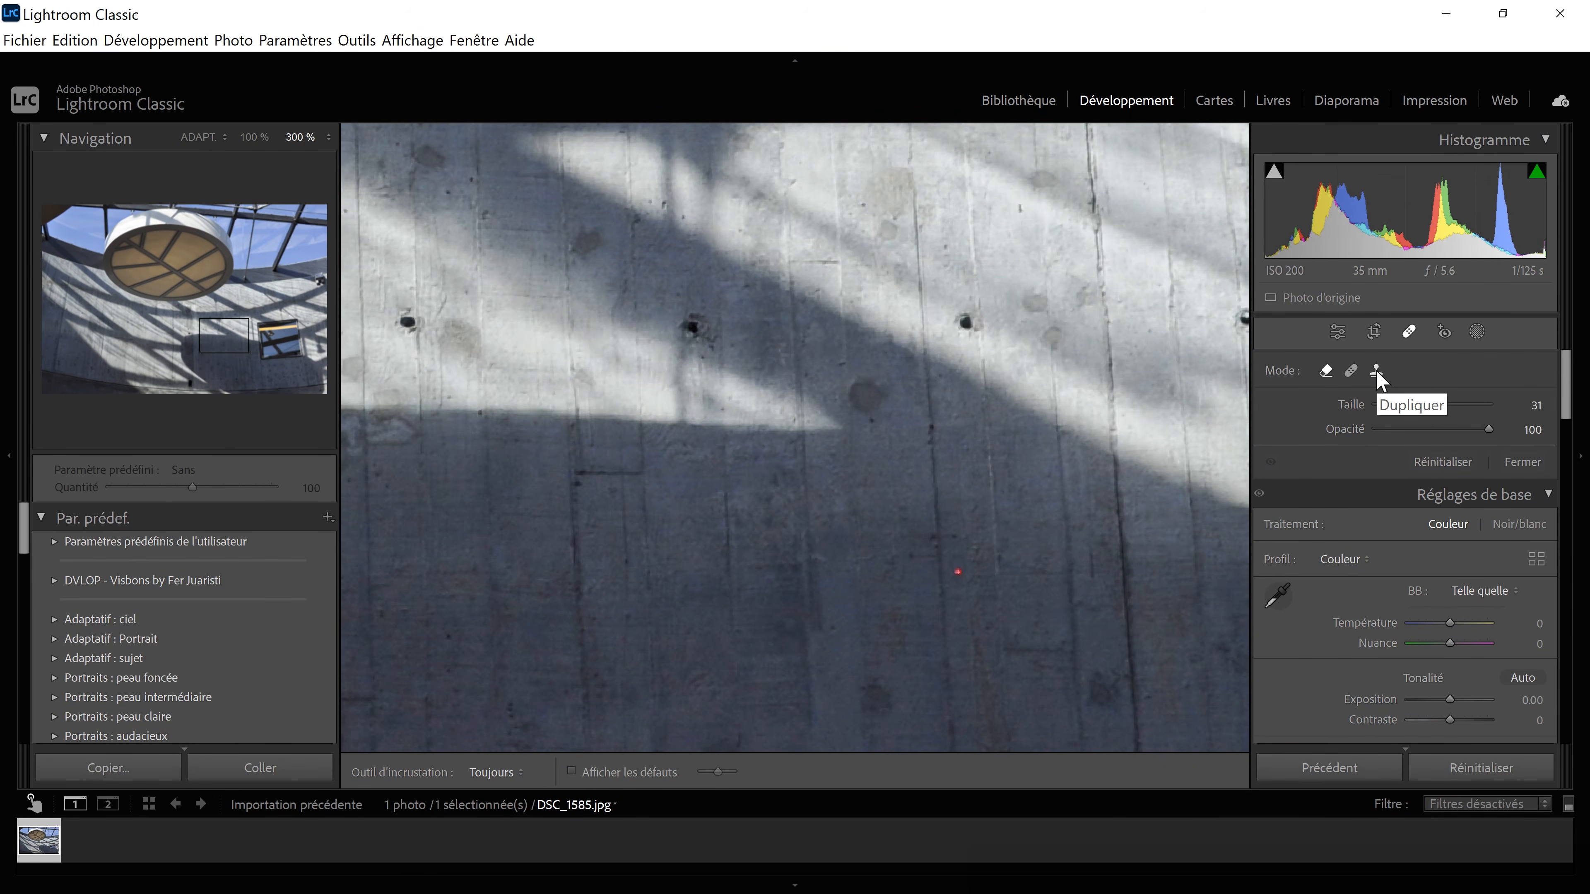
Erase the red hot pixel on the shaded concrete wall using the content-aware Remove mode at size 12, and close the healing tool.
left_click(1352, 372)
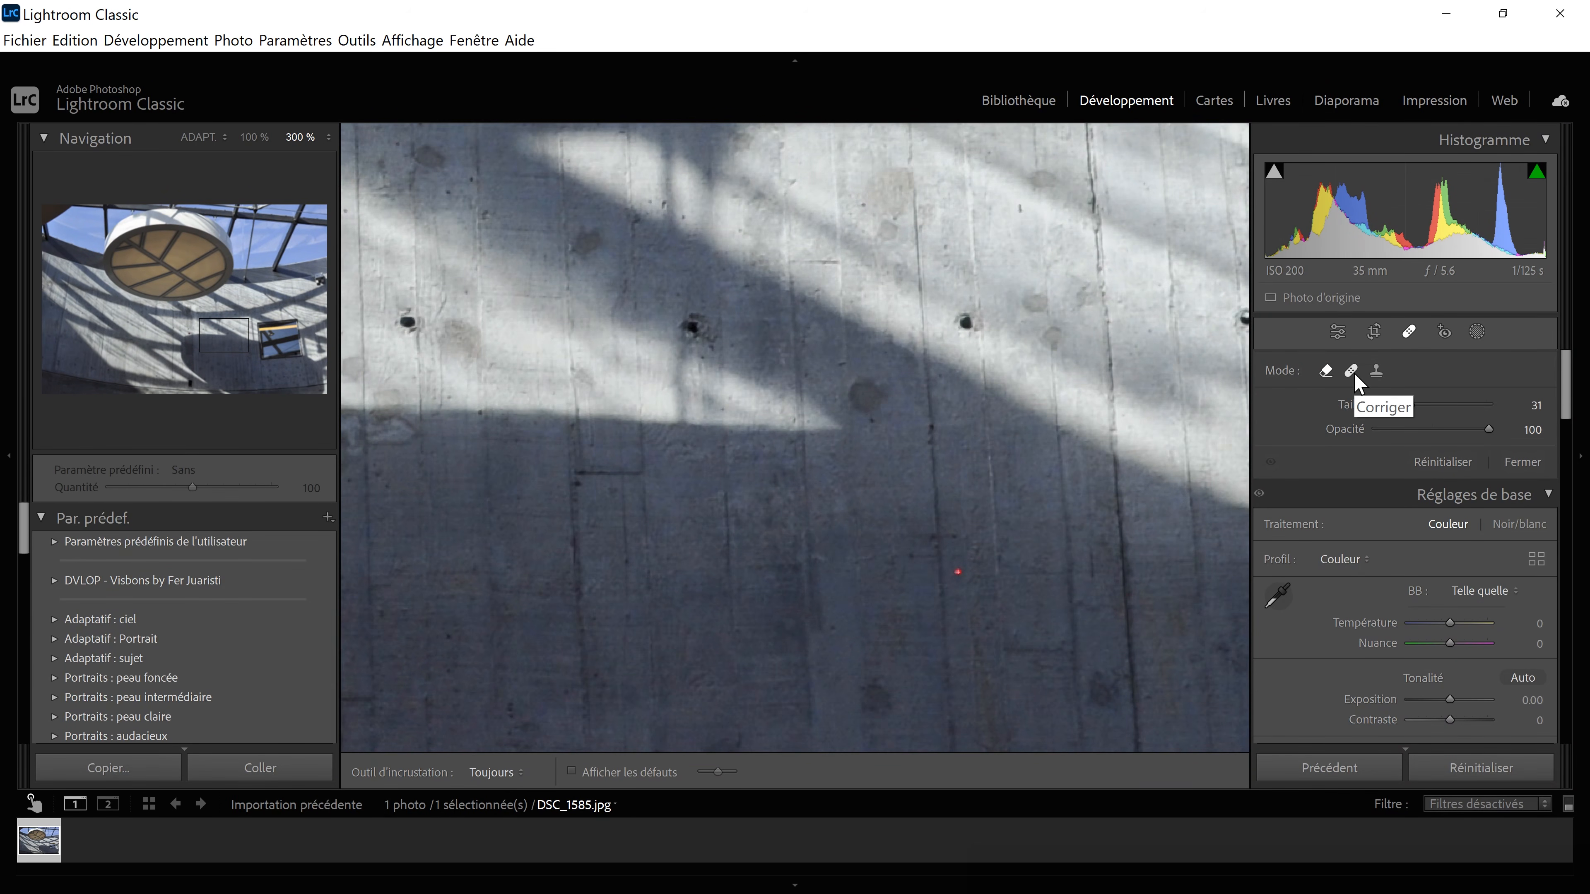
left_click(1327, 374)
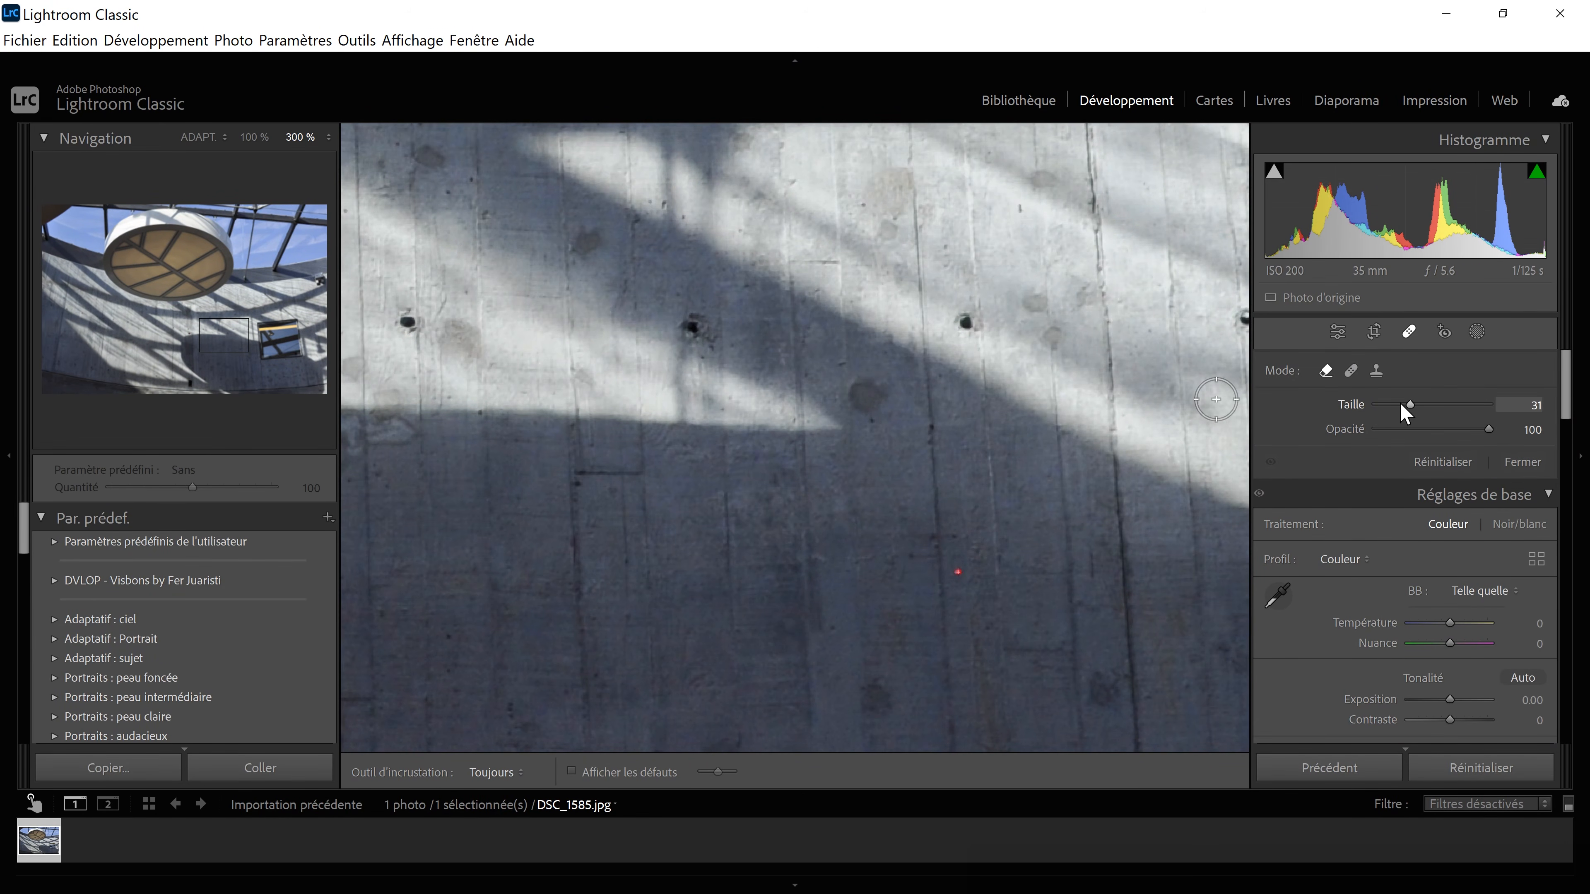
left_click_drag(1411, 406, 1387, 408)
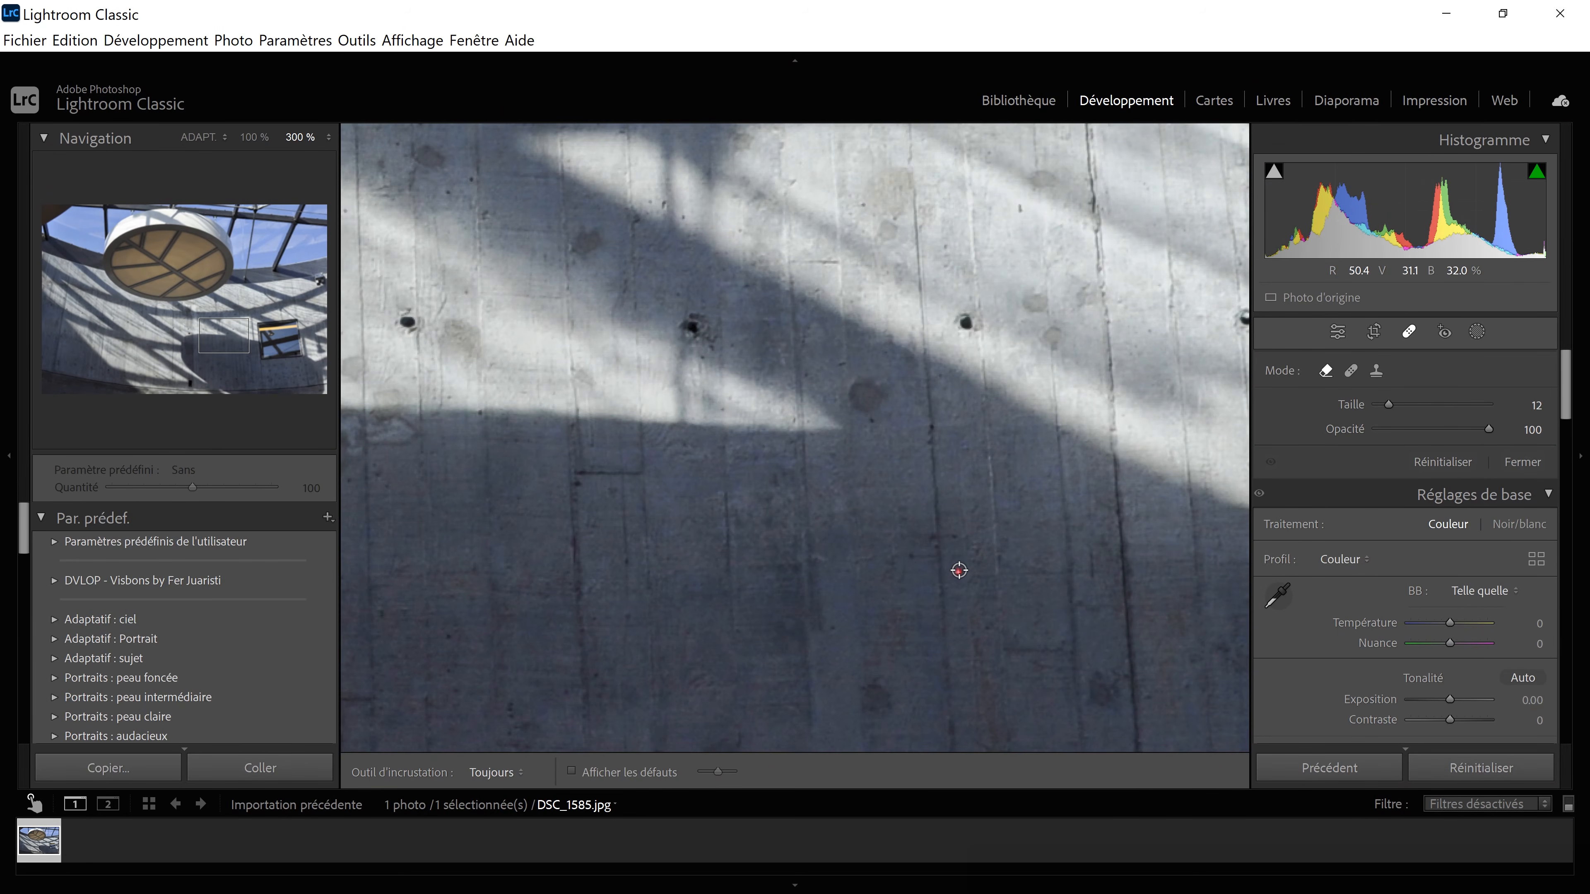
left_click(959, 571)
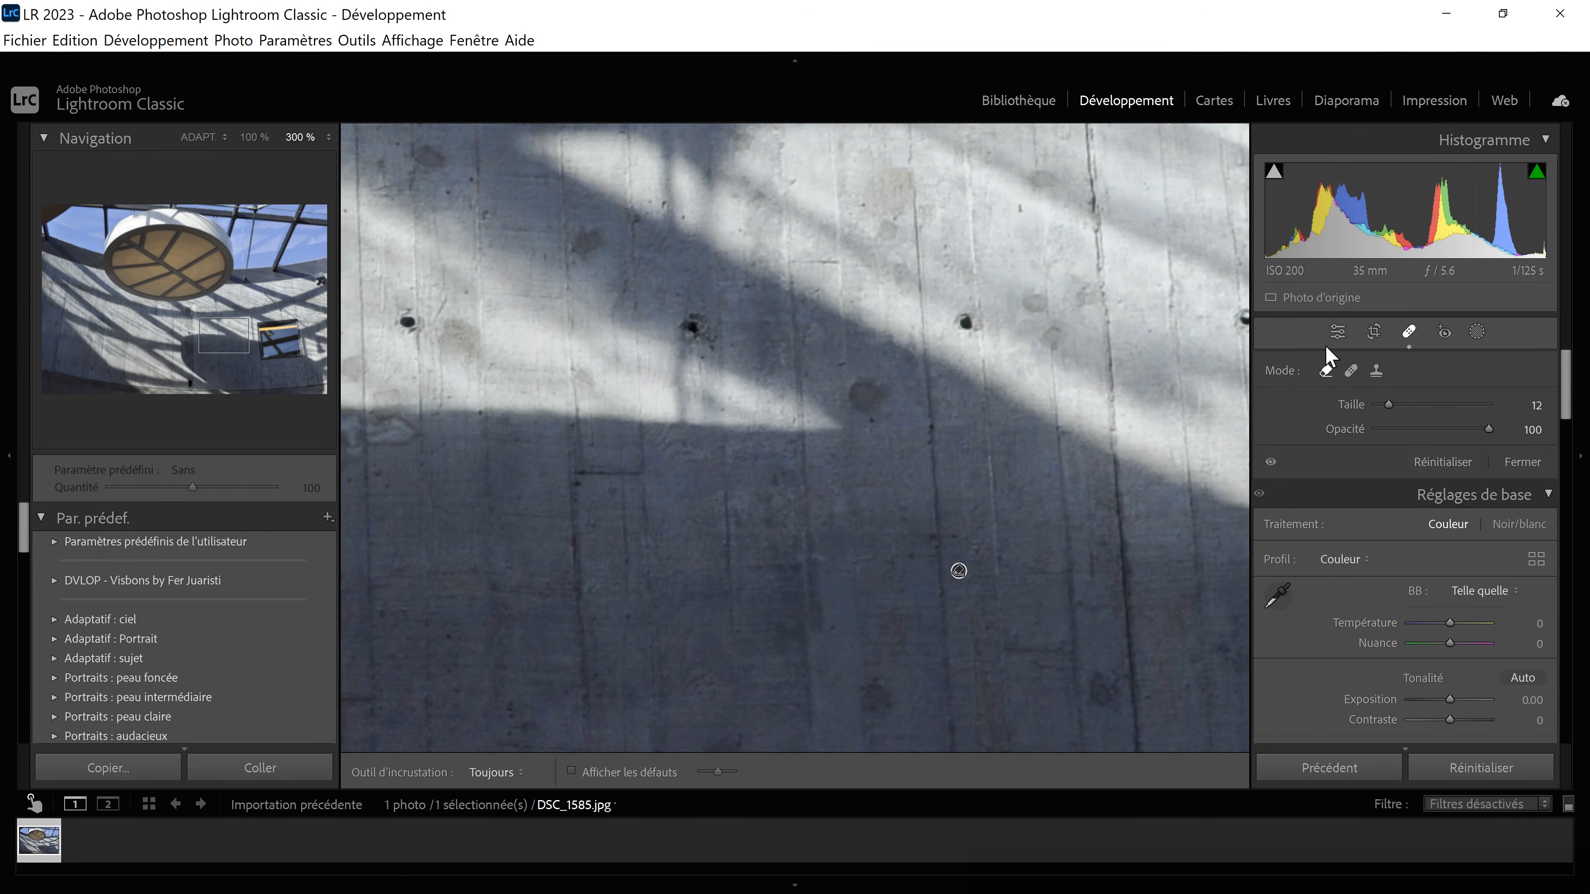
left_click(1335, 335)
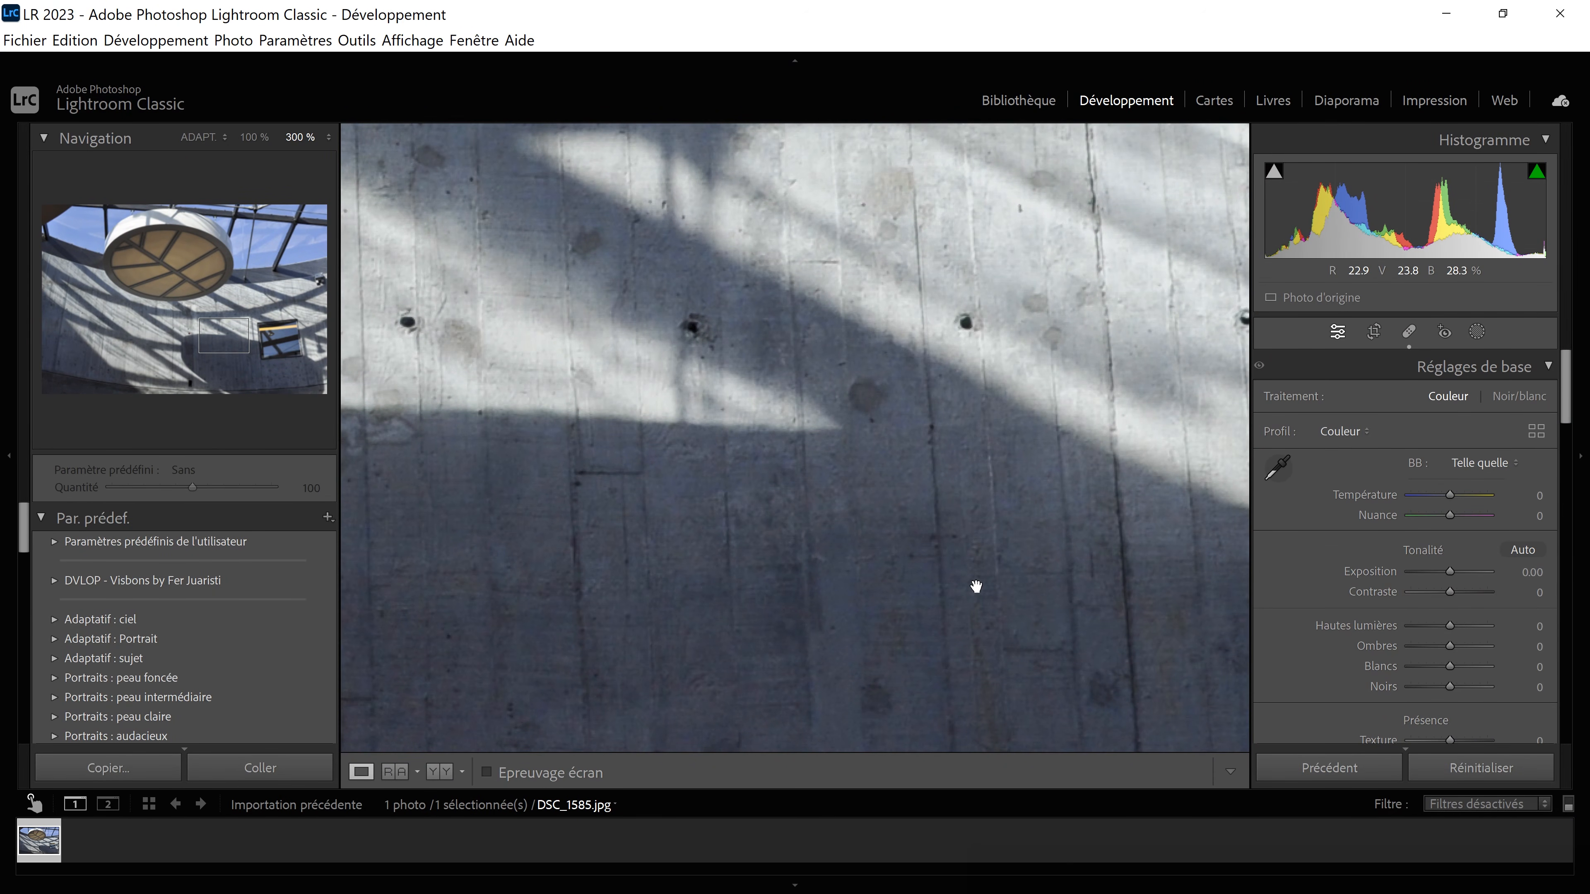
Compare the before and after versions of the retouched wall area side by side.
left_click(446, 777)
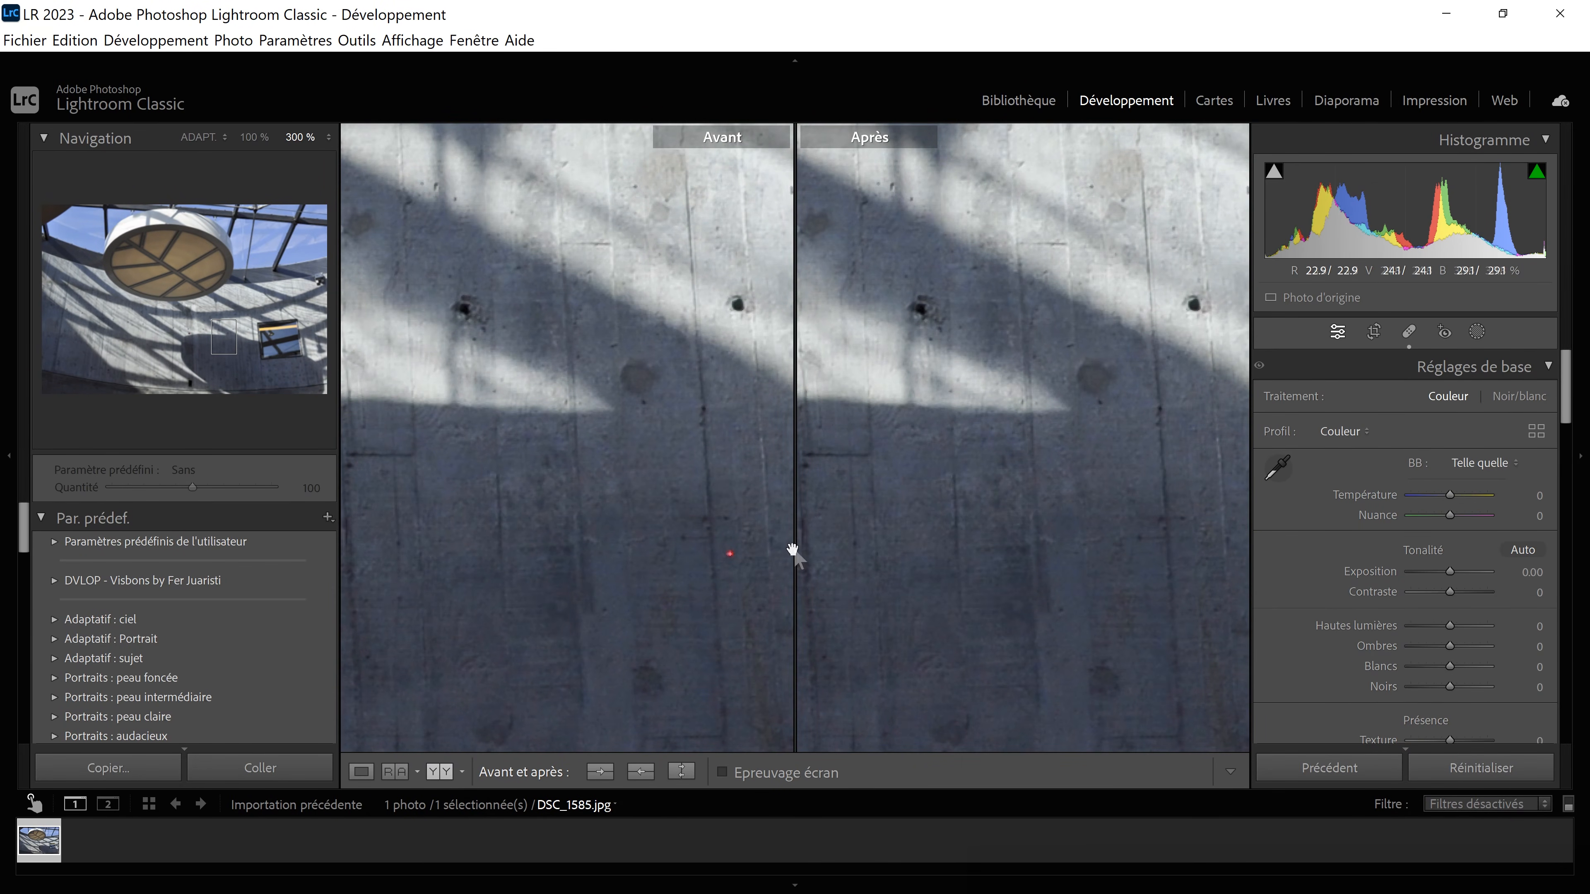
left_click_drag(749, 556, 856, 555)
mouse_move(987, 550)
left_mouse_down()
mouse_move(902, 552)
mouse_move(1022, 544)
mouse_move(998, 548)
left_mouse_up()
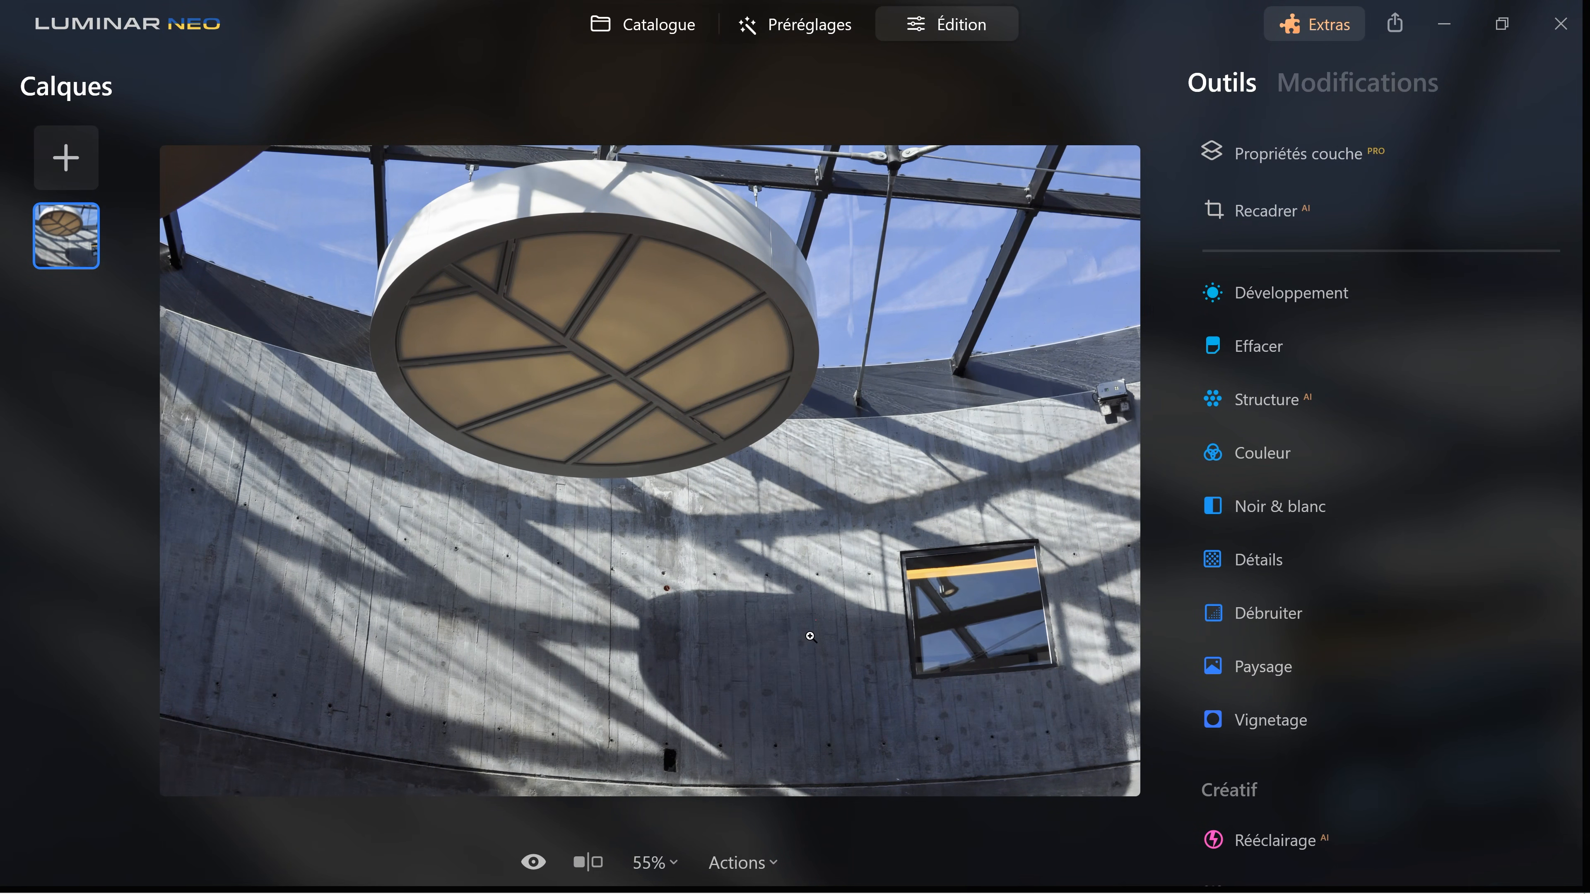
In Luminar Neo, remove the red hot pixel from the shaded wall with the Effacer tool at size 27.
scroll(823, 629, "up", 2)
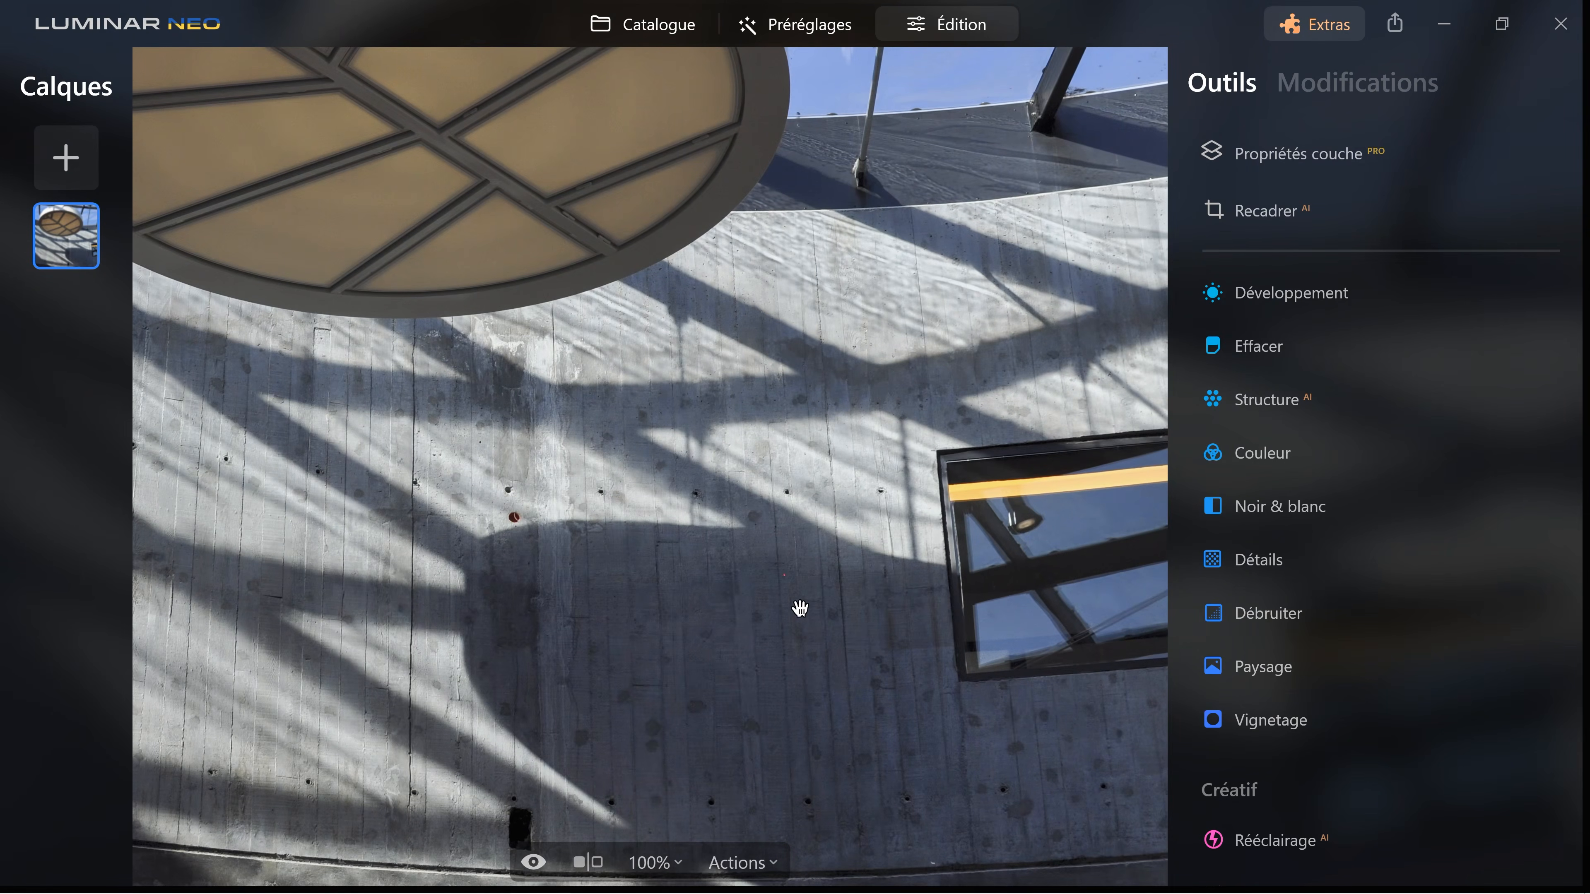
scroll(792, 592, "up", 5)
scroll(768, 521, "up", 1)
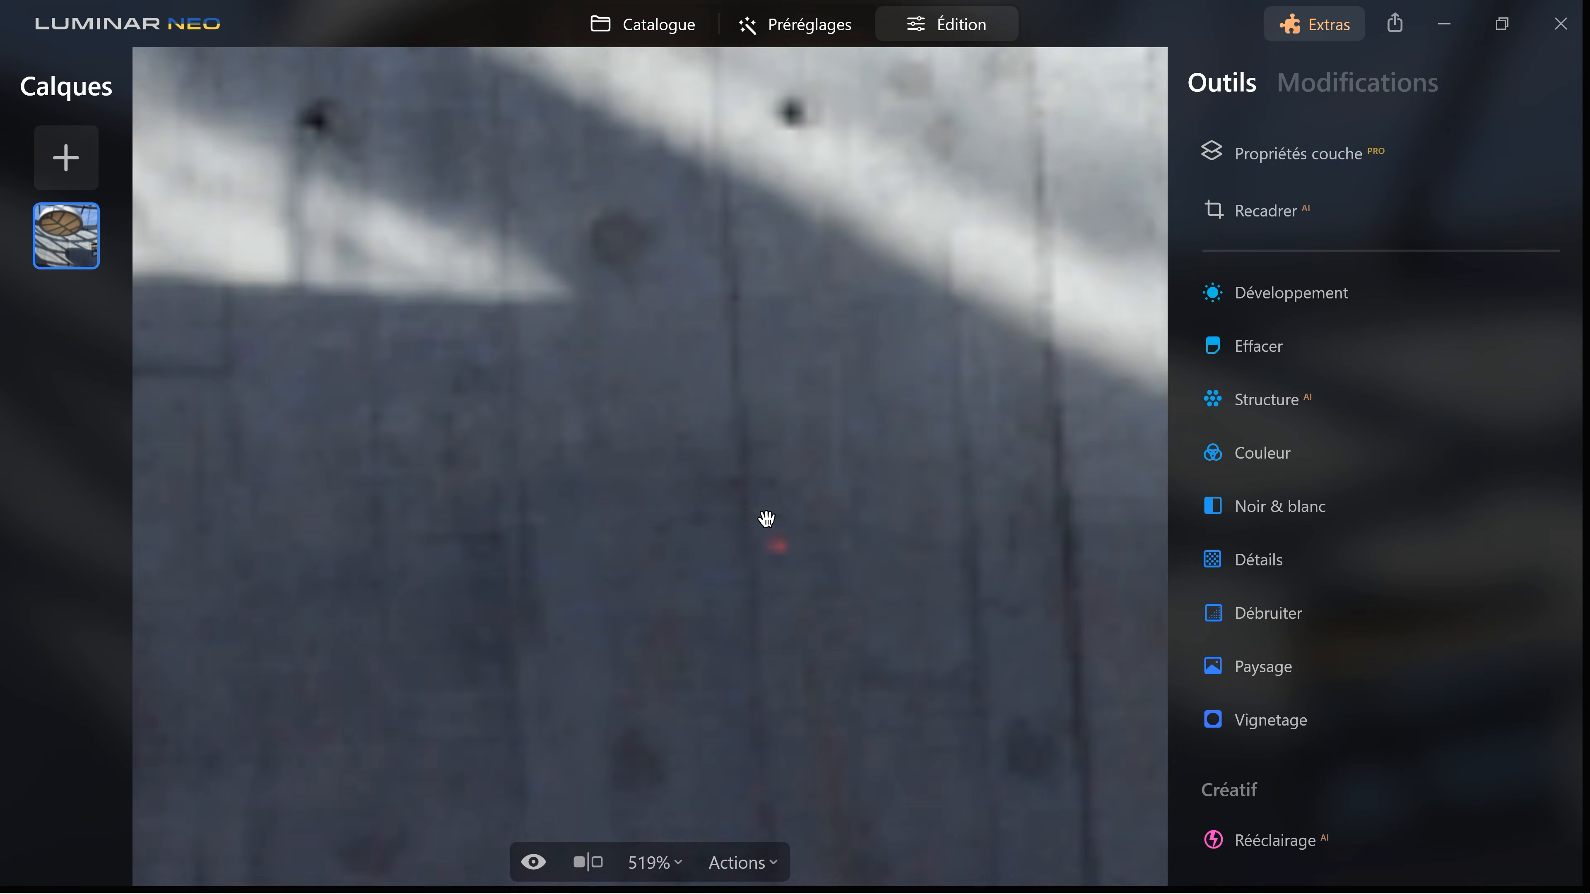
scroll(807, 548, "up", 1)
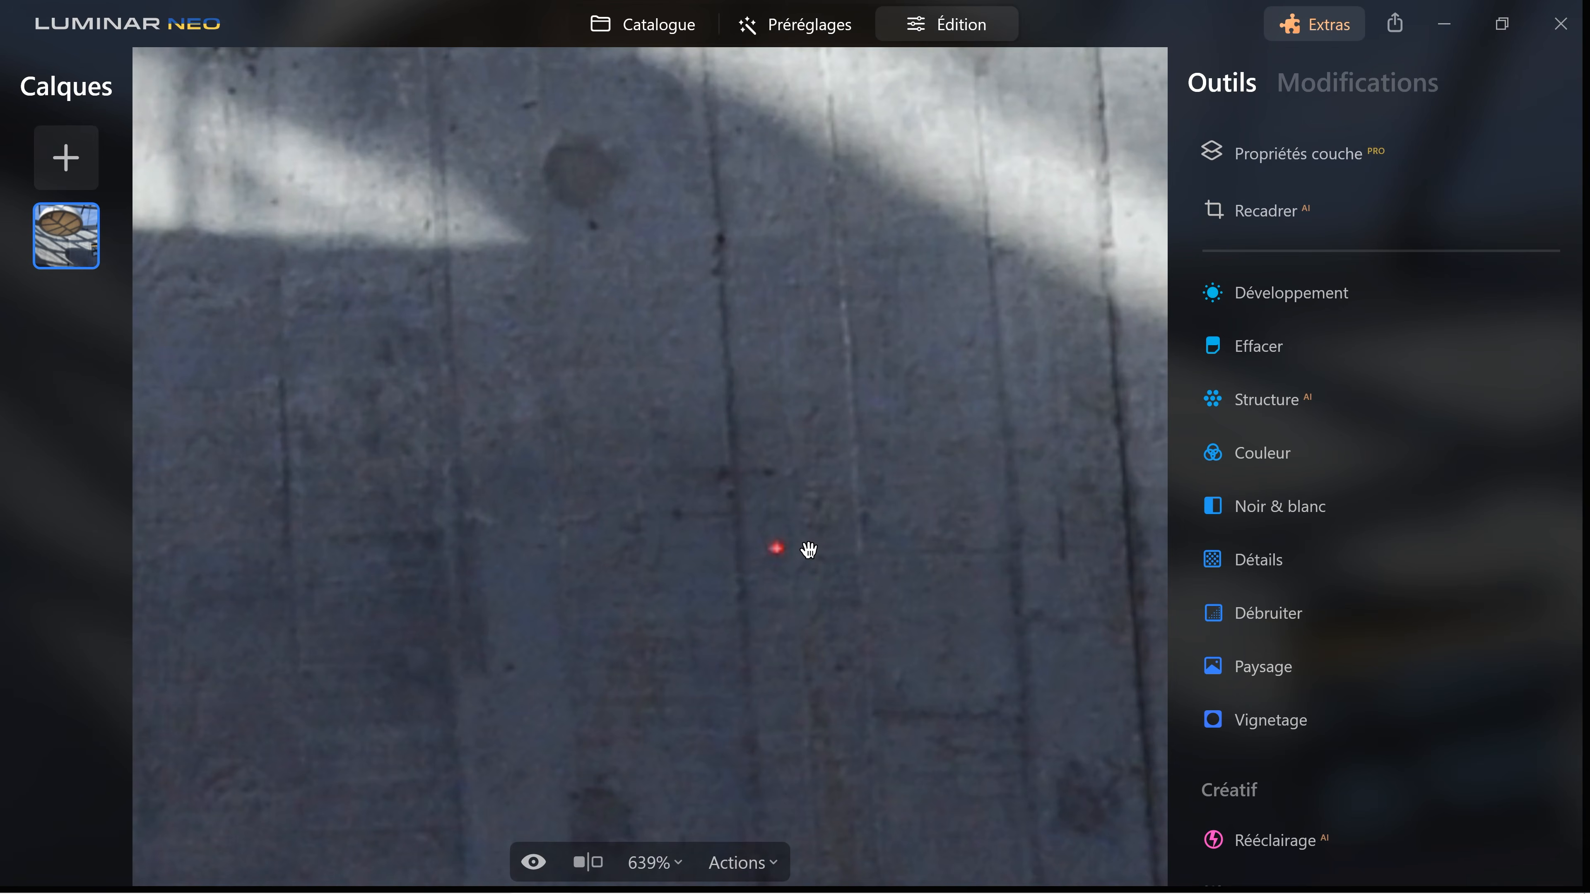
scroll(808, 549, "up", 1)
left_click_drag(821, 556, 814, 533)
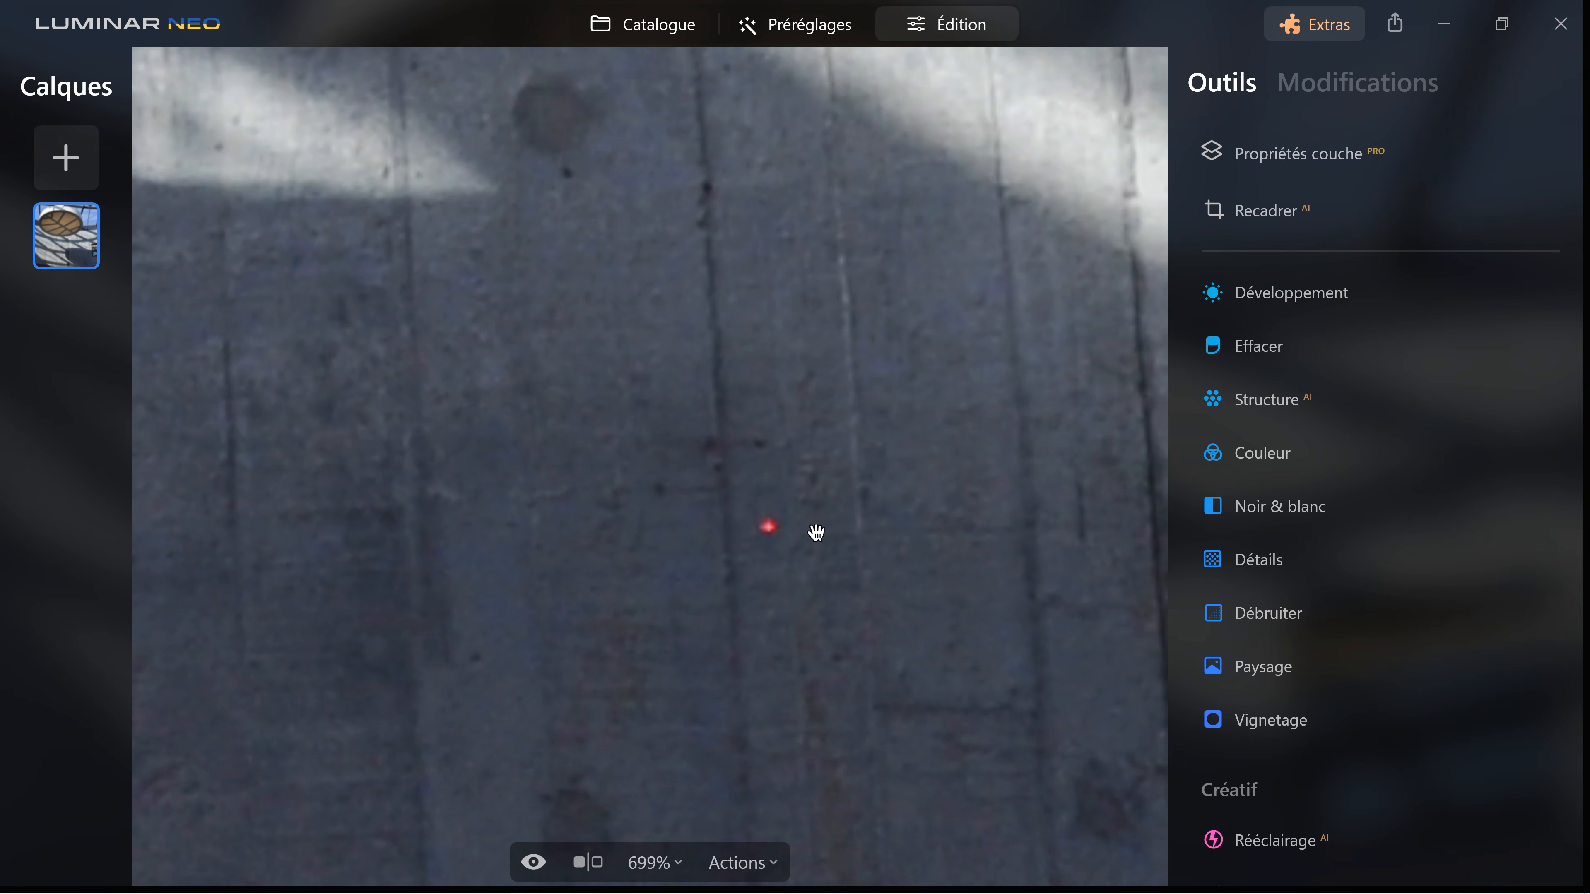
left_click(1362, 348)
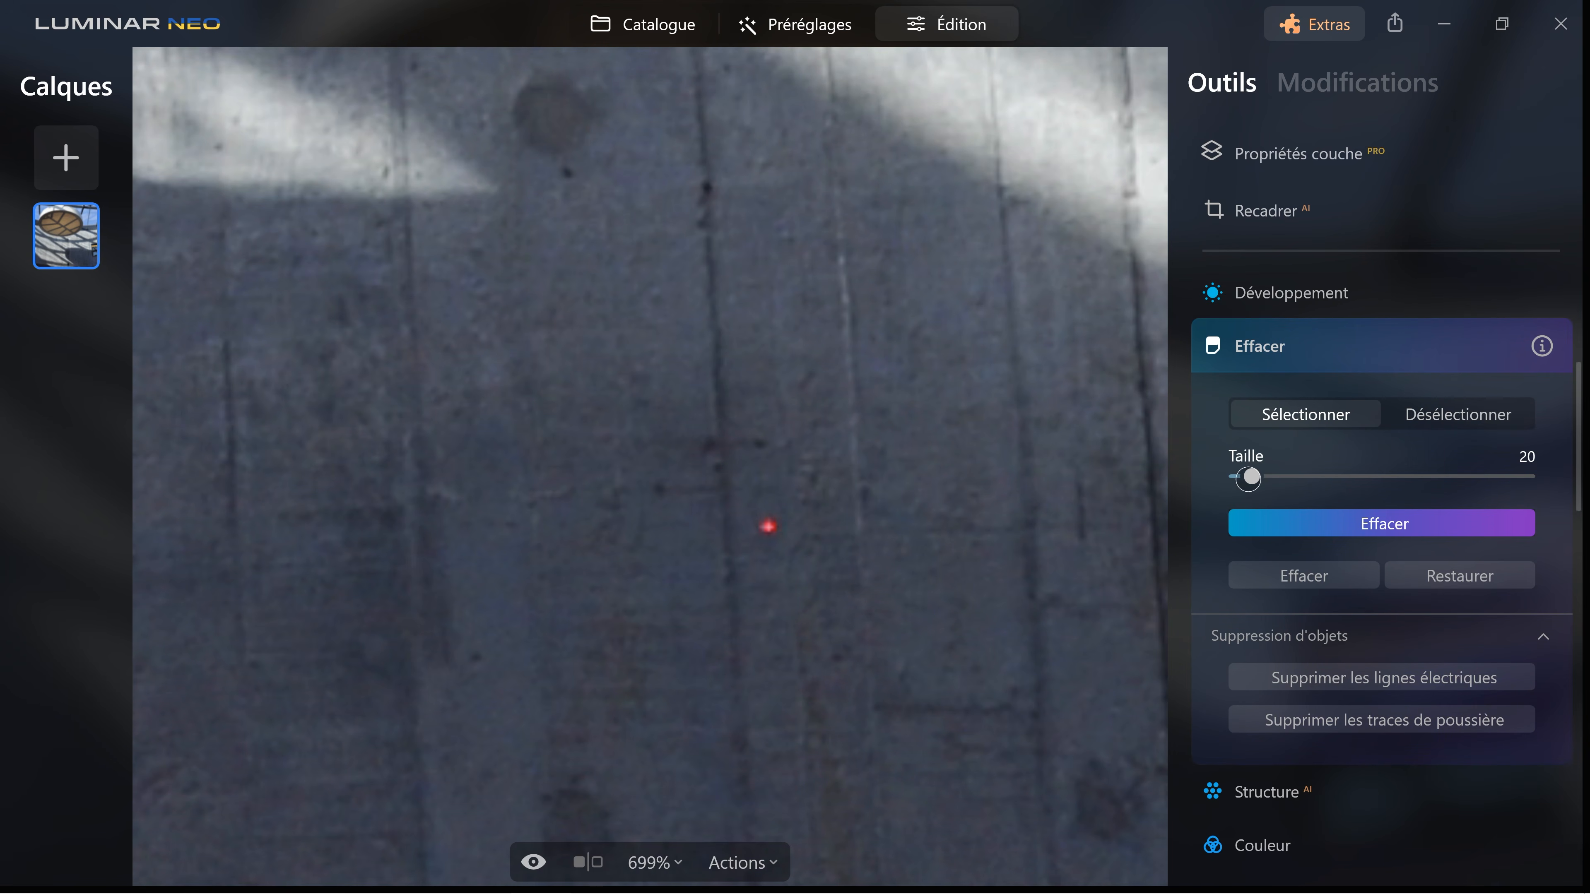
left_click_drag(1245, 477, 1263, 478)
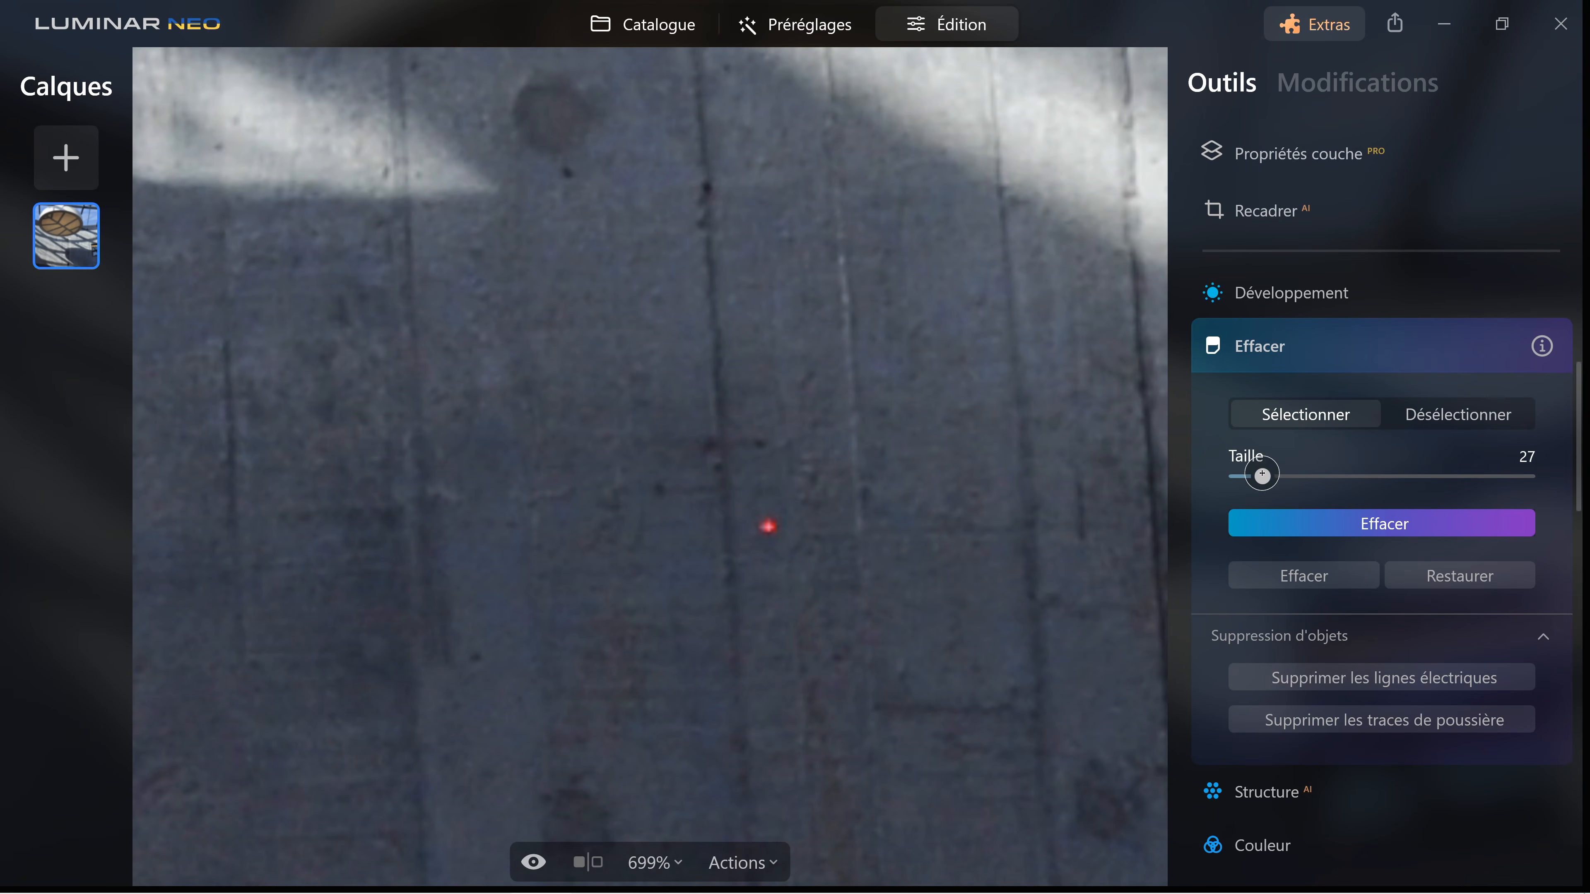
left_click(767, 526)
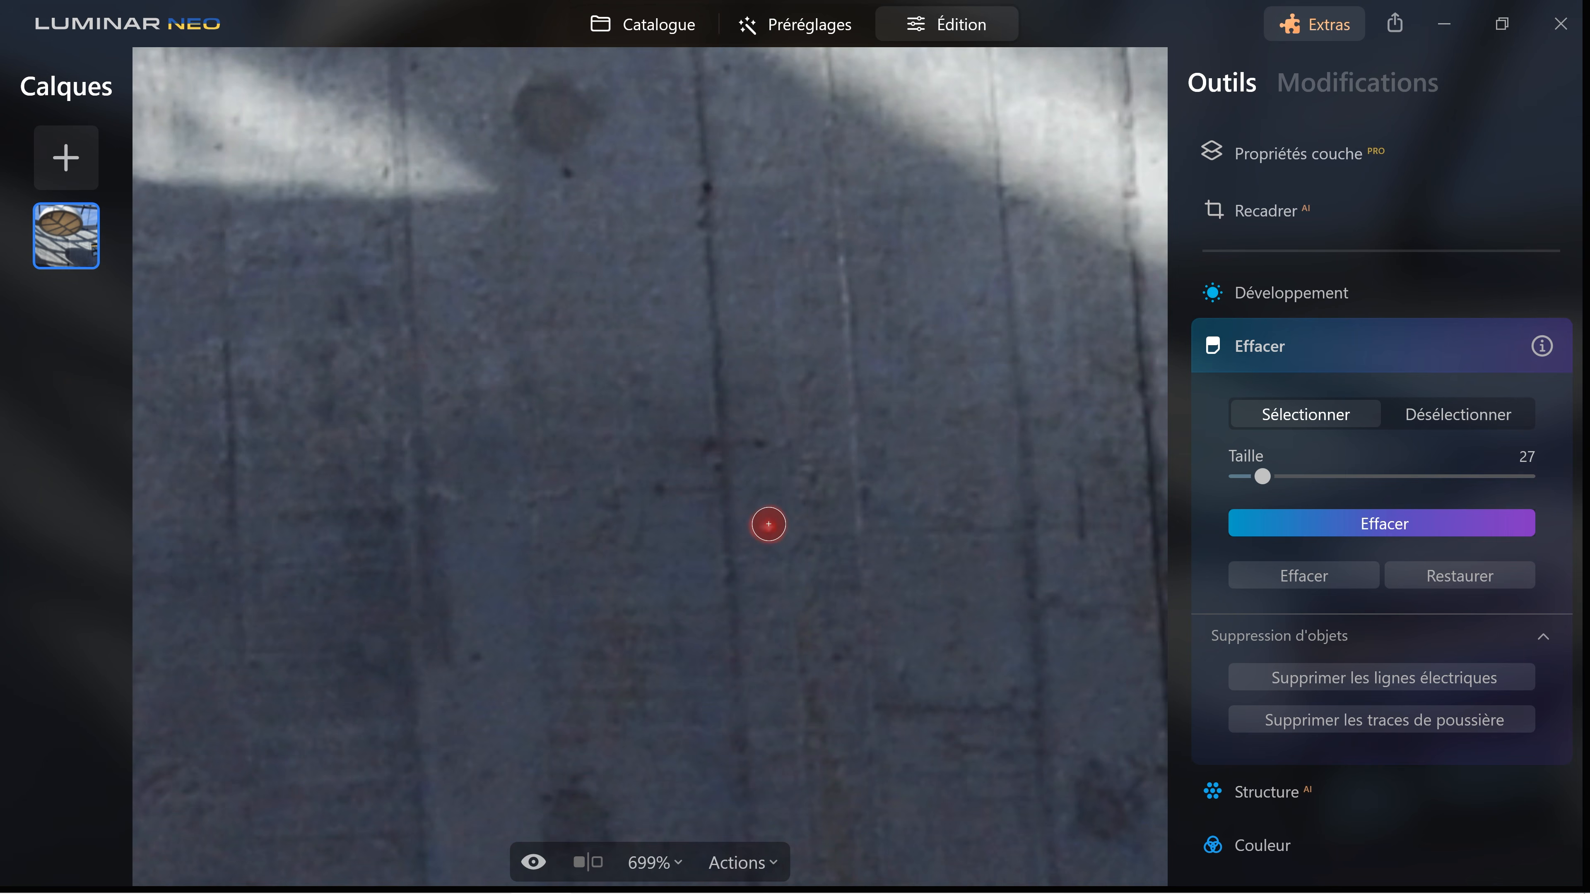
left_click(1369, 524)
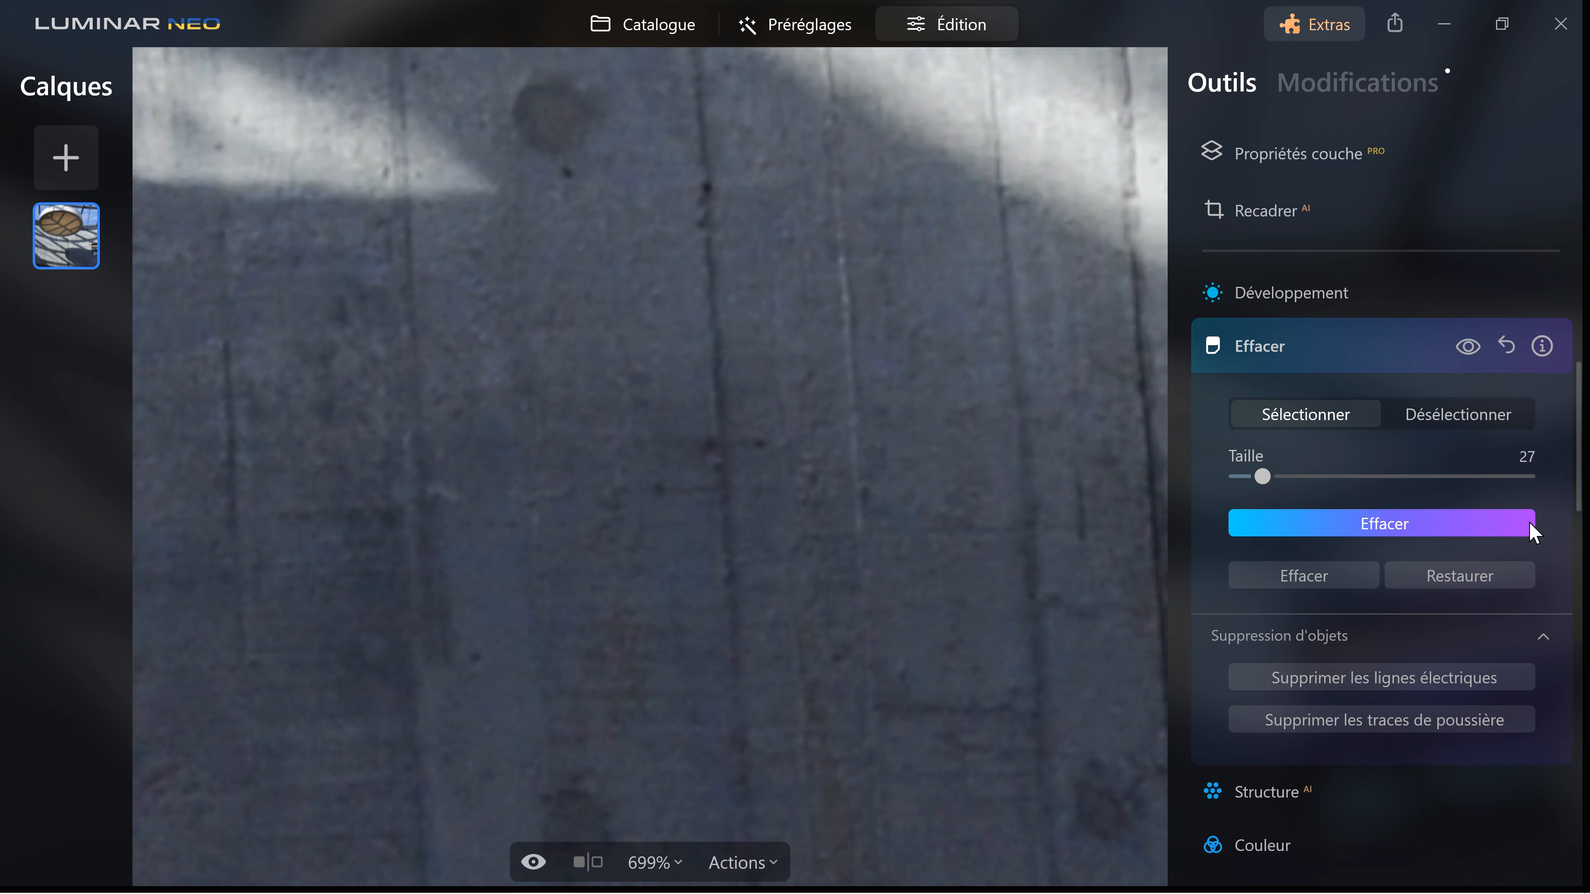
Check the erased spot against the original photo and fit the whole image to the screen.
left_click(526, 870)
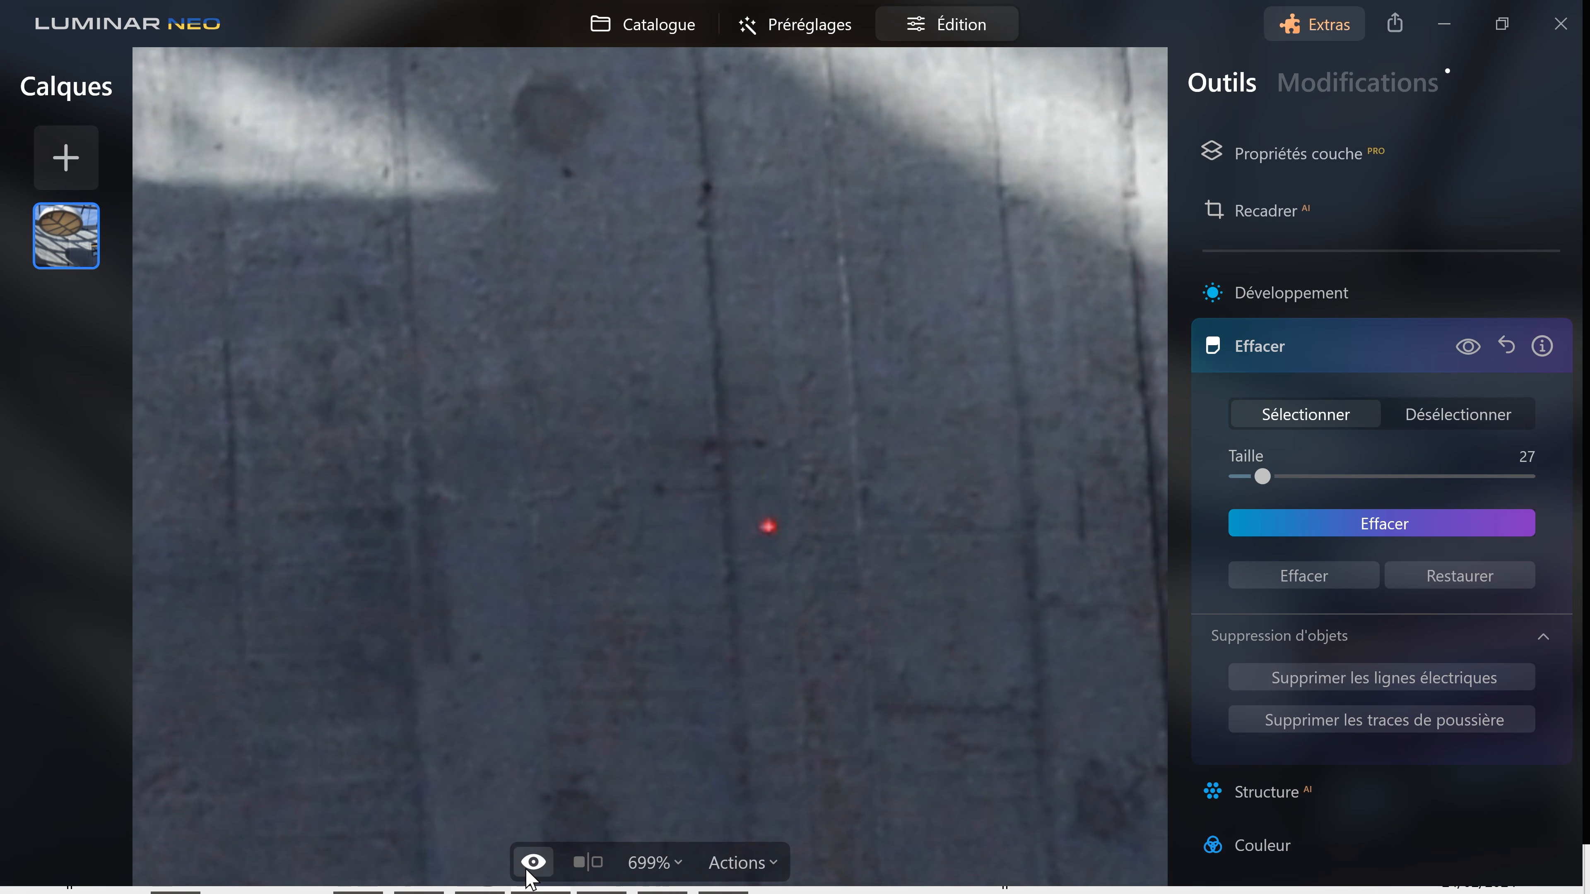
left_click(532, 873)
left_click(652, 867)
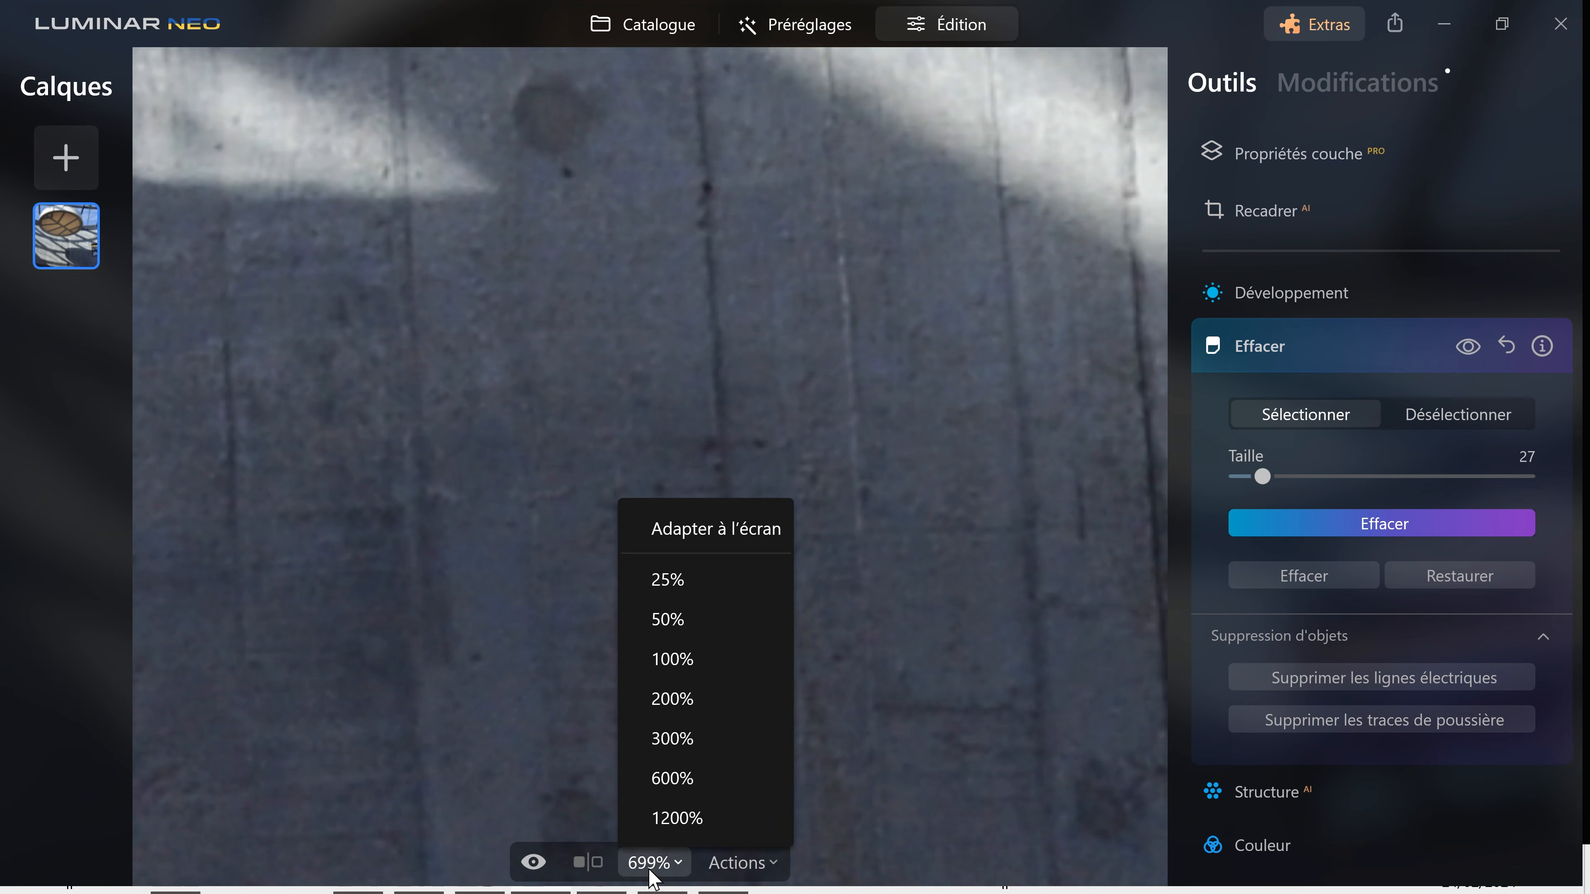
left_click(720, 532)
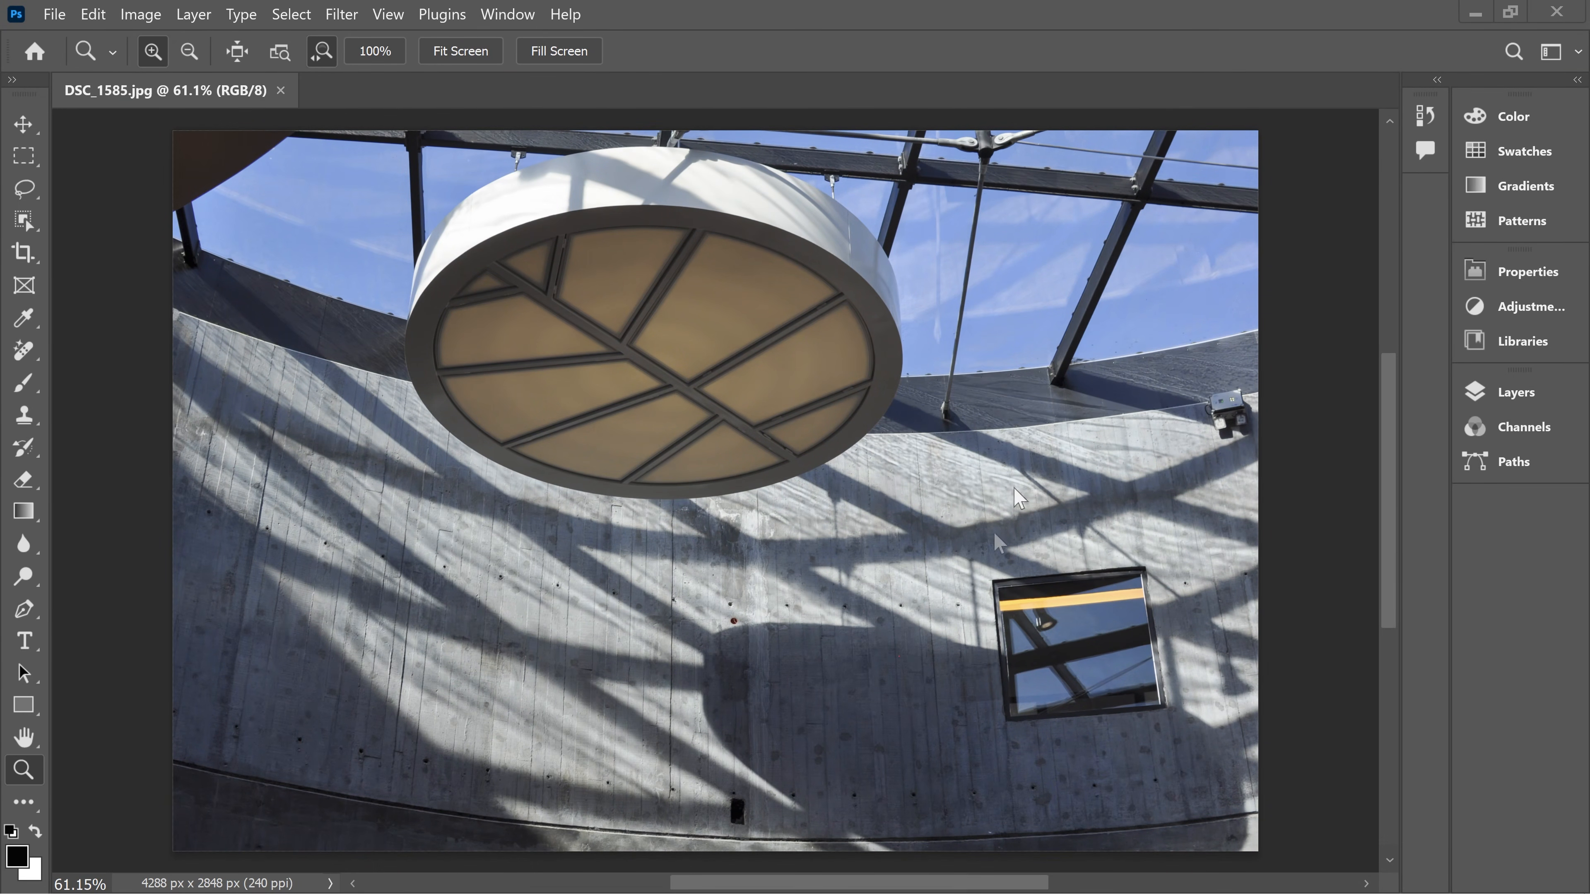
In Photoshop, paint out the red hot pixel on the shaded wall of DSC_1585.jpg with the Remove Tool.
left_click(10, 766)
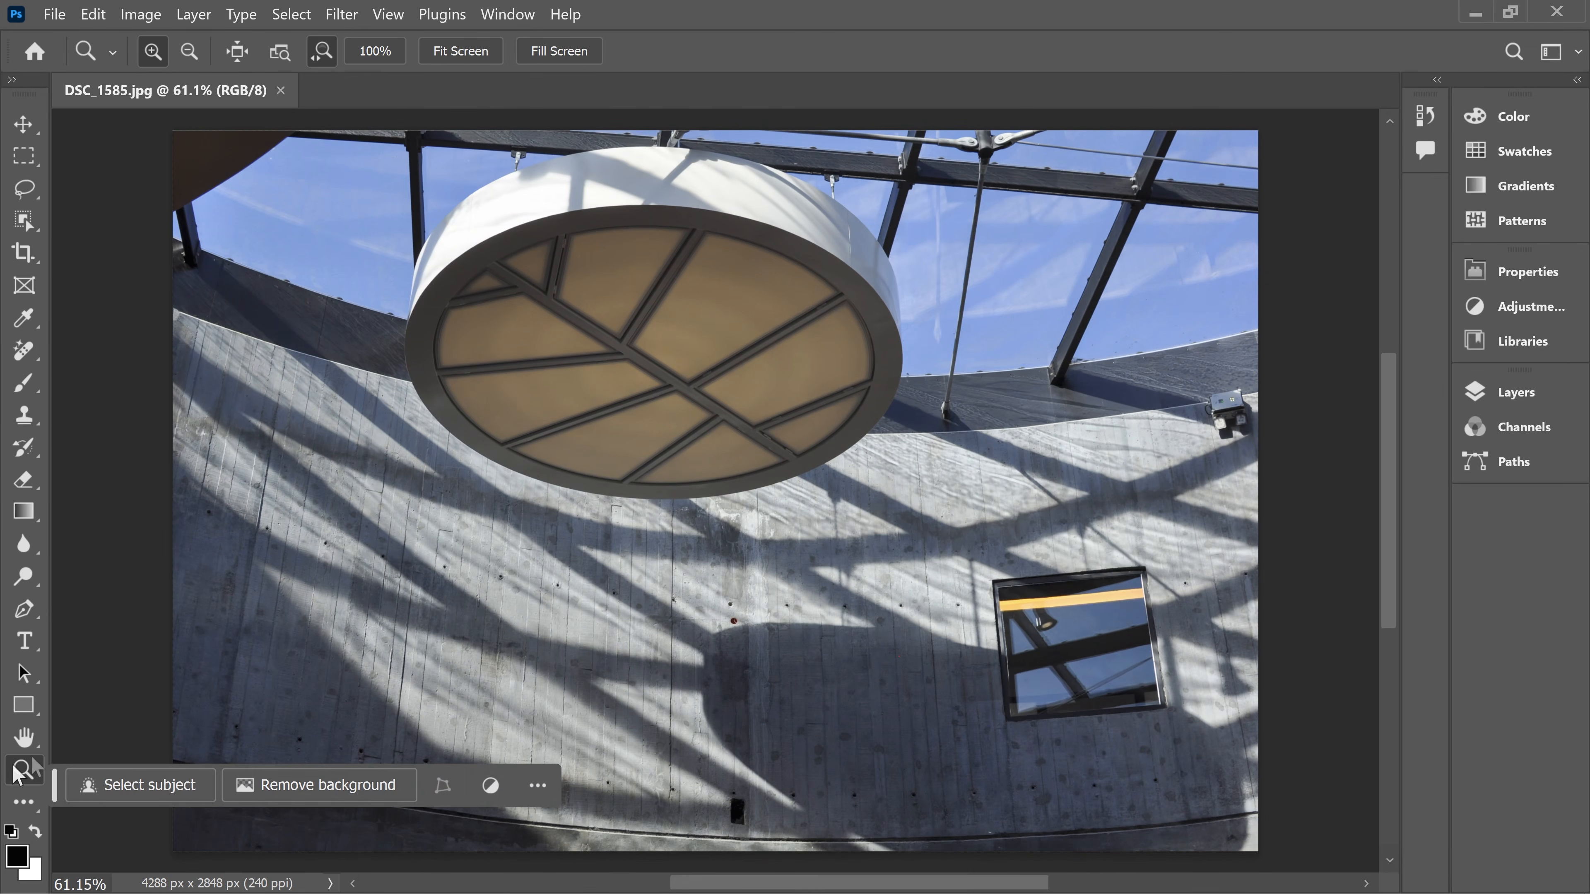
left_click(892, 661)
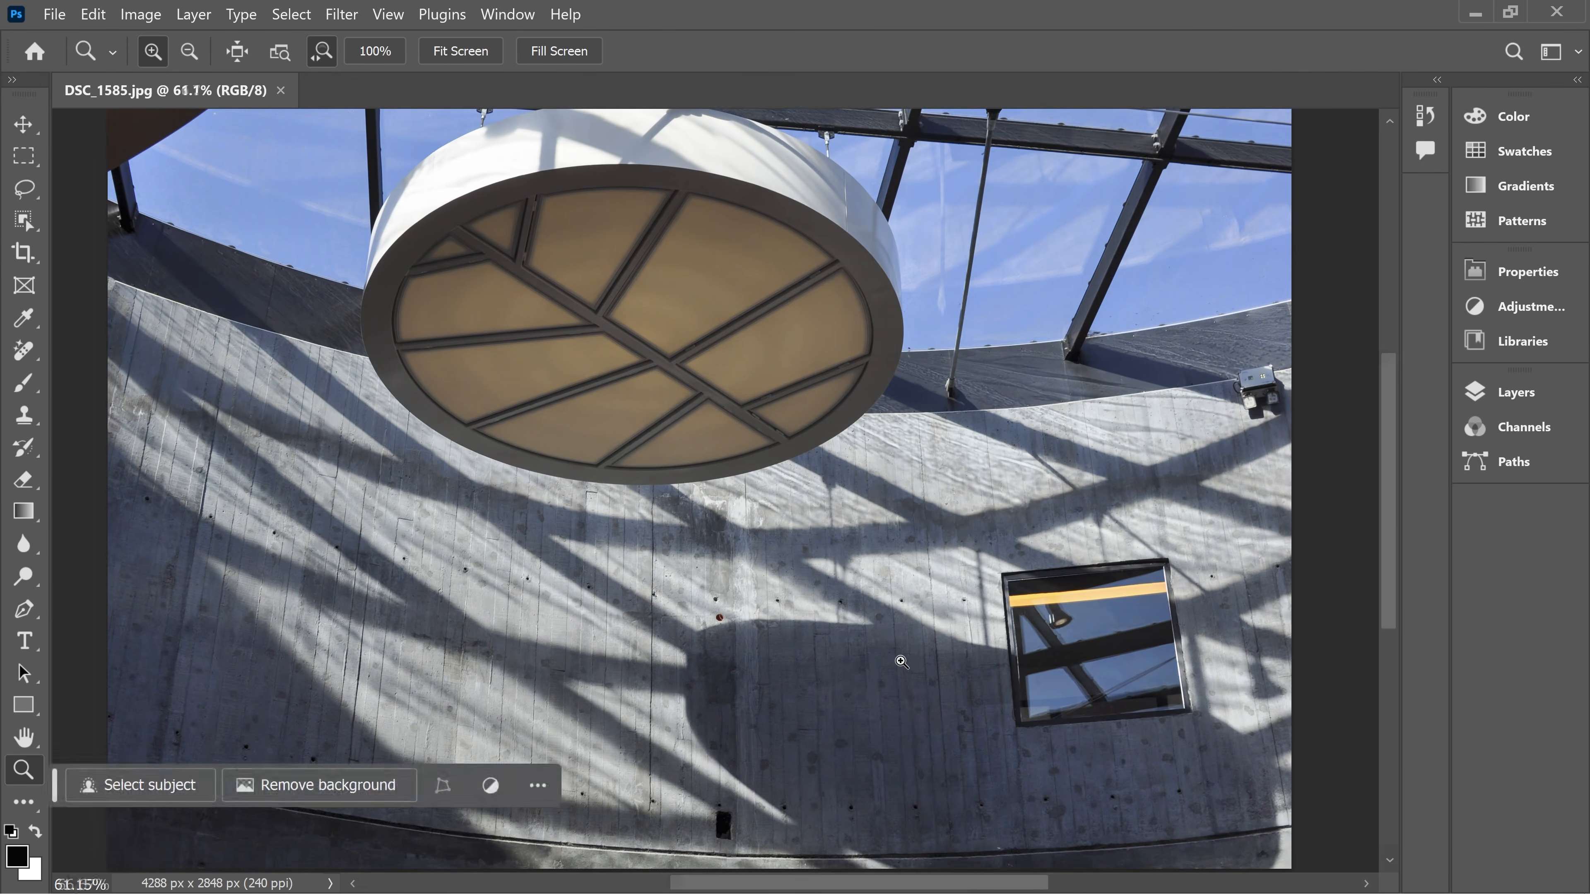
left_click(892, 656)
left_click(893, 655)
left_click(892, 645)
left_click(895, 640)
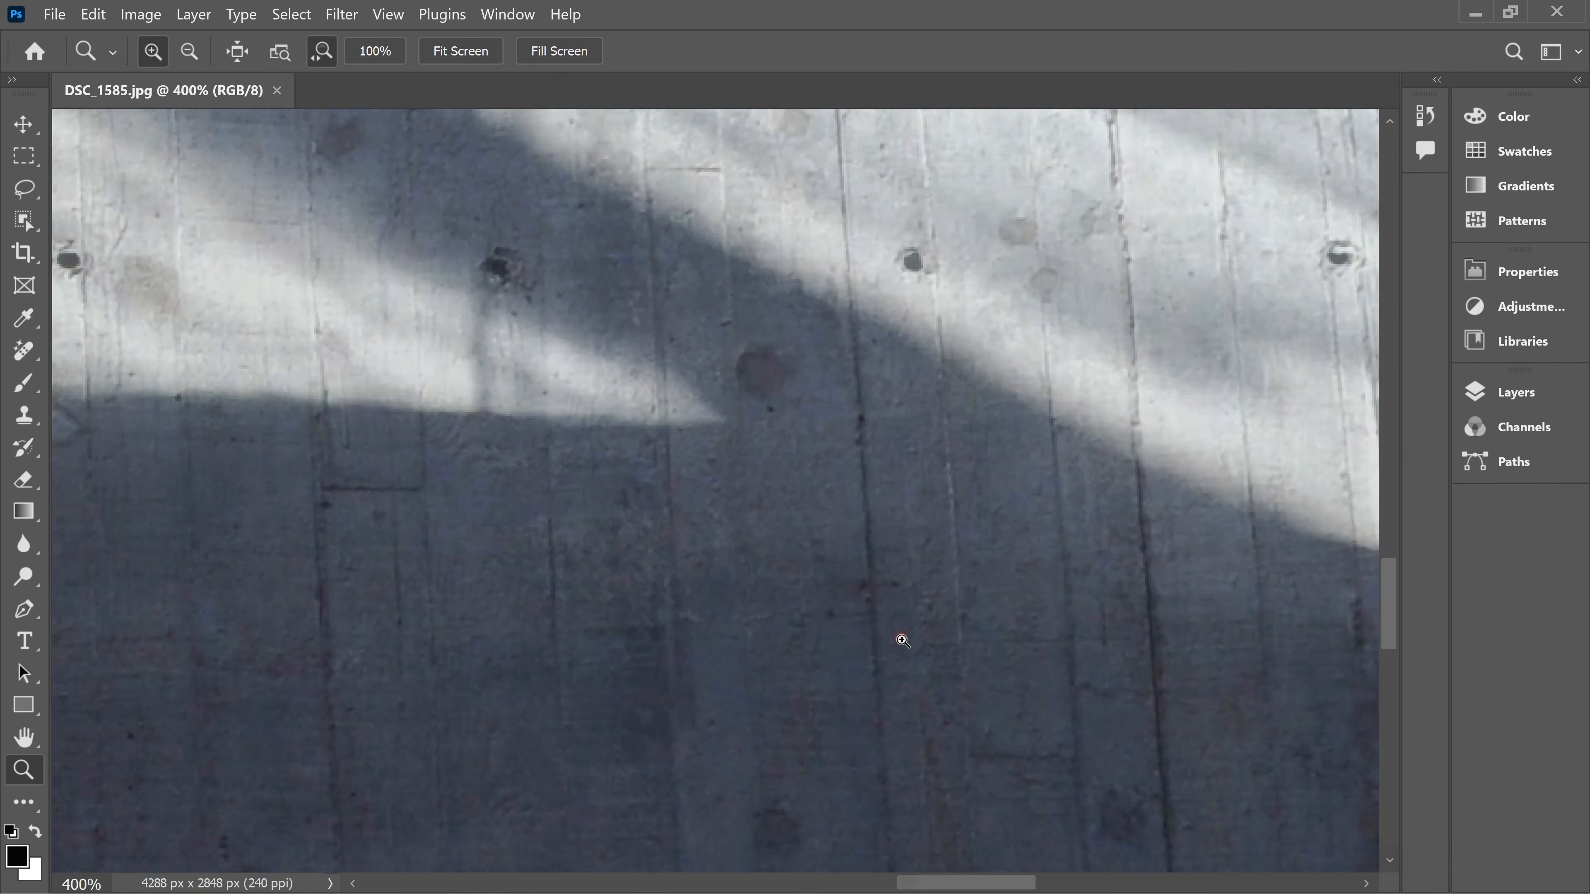
left_click(902, 639)
left_click(901, 639)
left_click(905, 639)
left_click(905, 638)
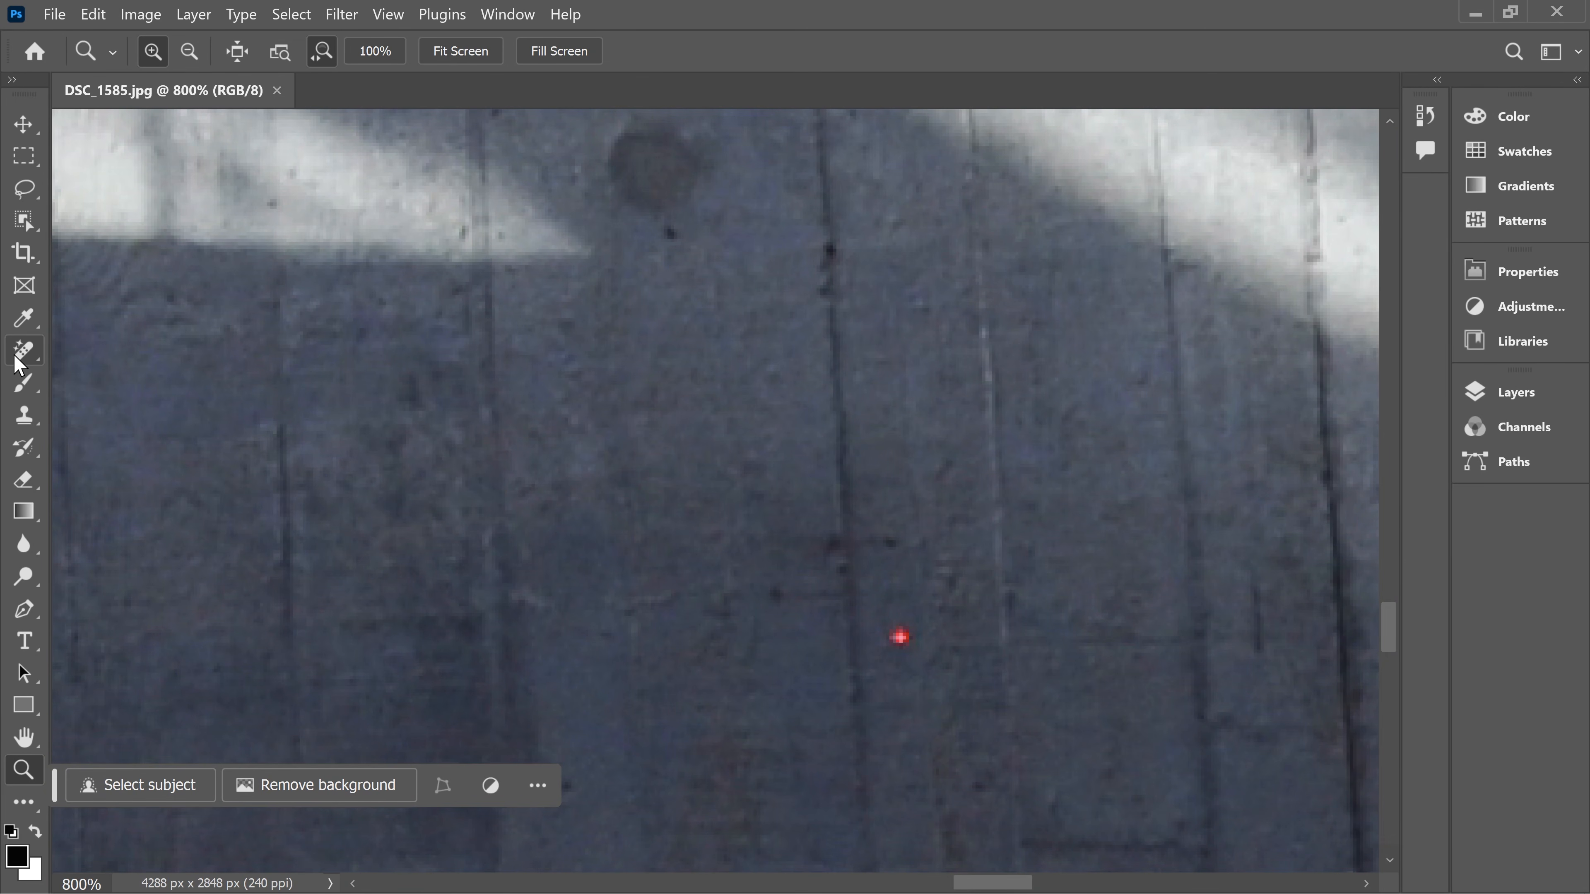
left_click(21, 365)
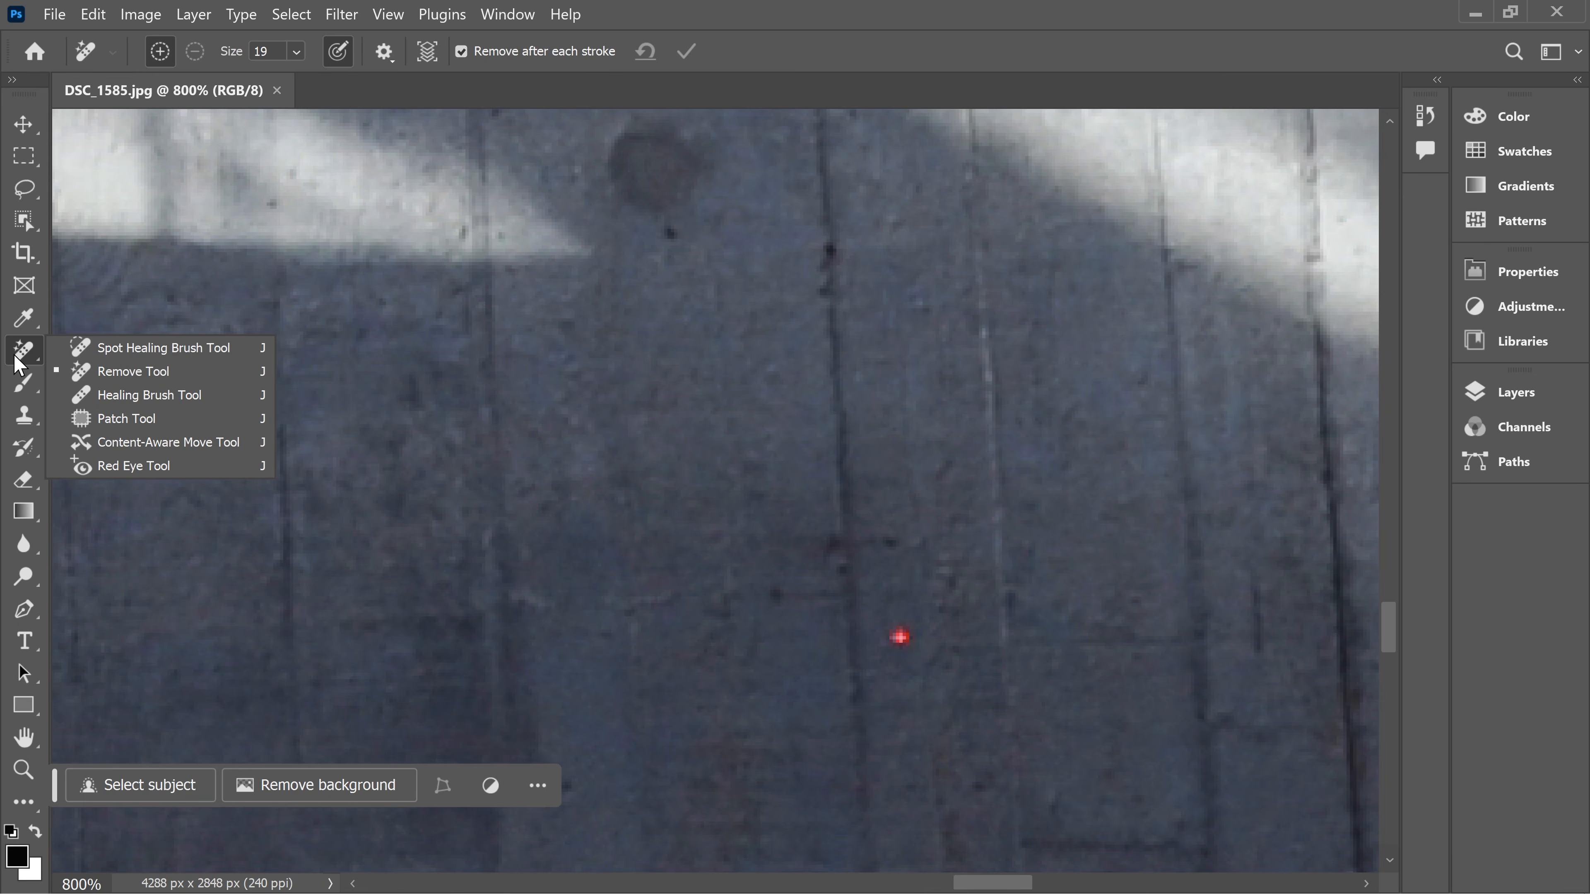
left_click(221, 375)
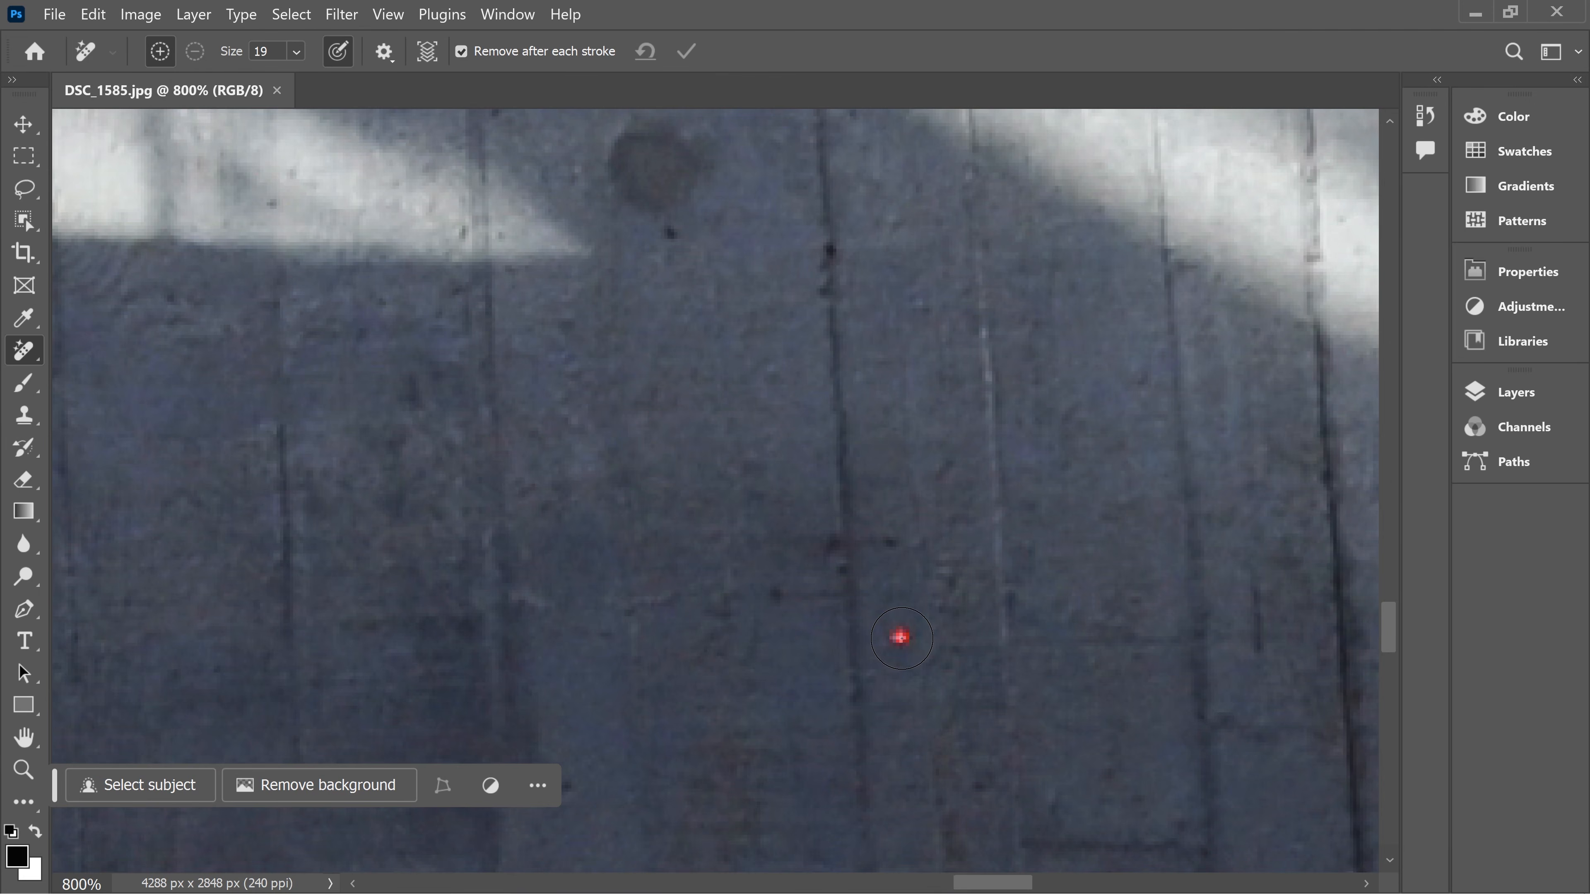
left_click(900, 638)
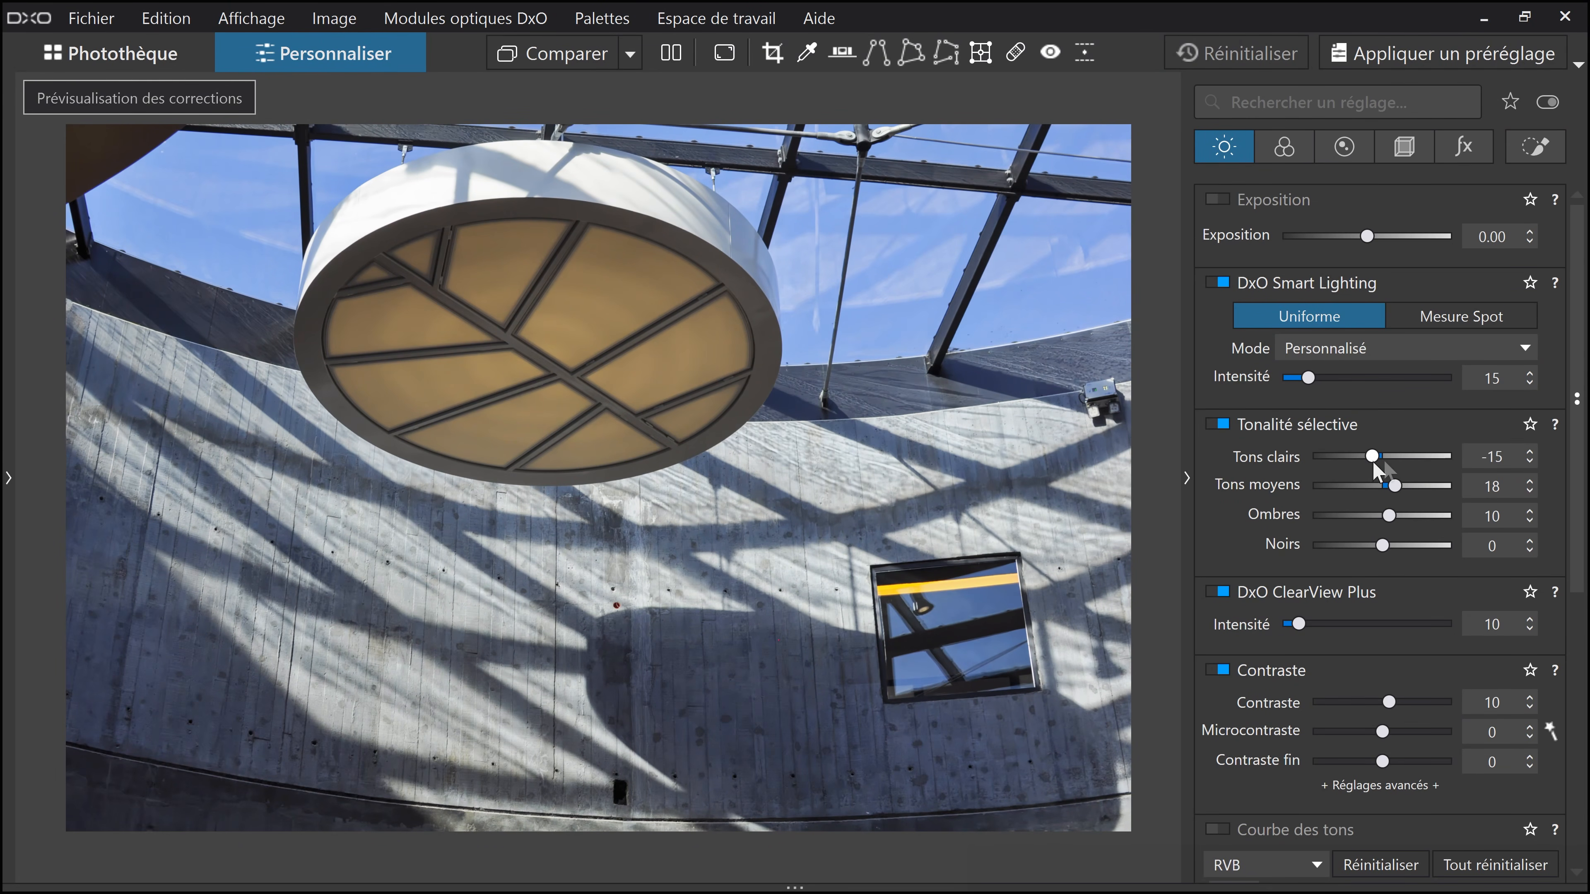
In DxO PhotoLab, repair the red hot pixel on the shaded wall using ReTouch in Réparer mode with a 32 px brush.
left_click(1339, 150)
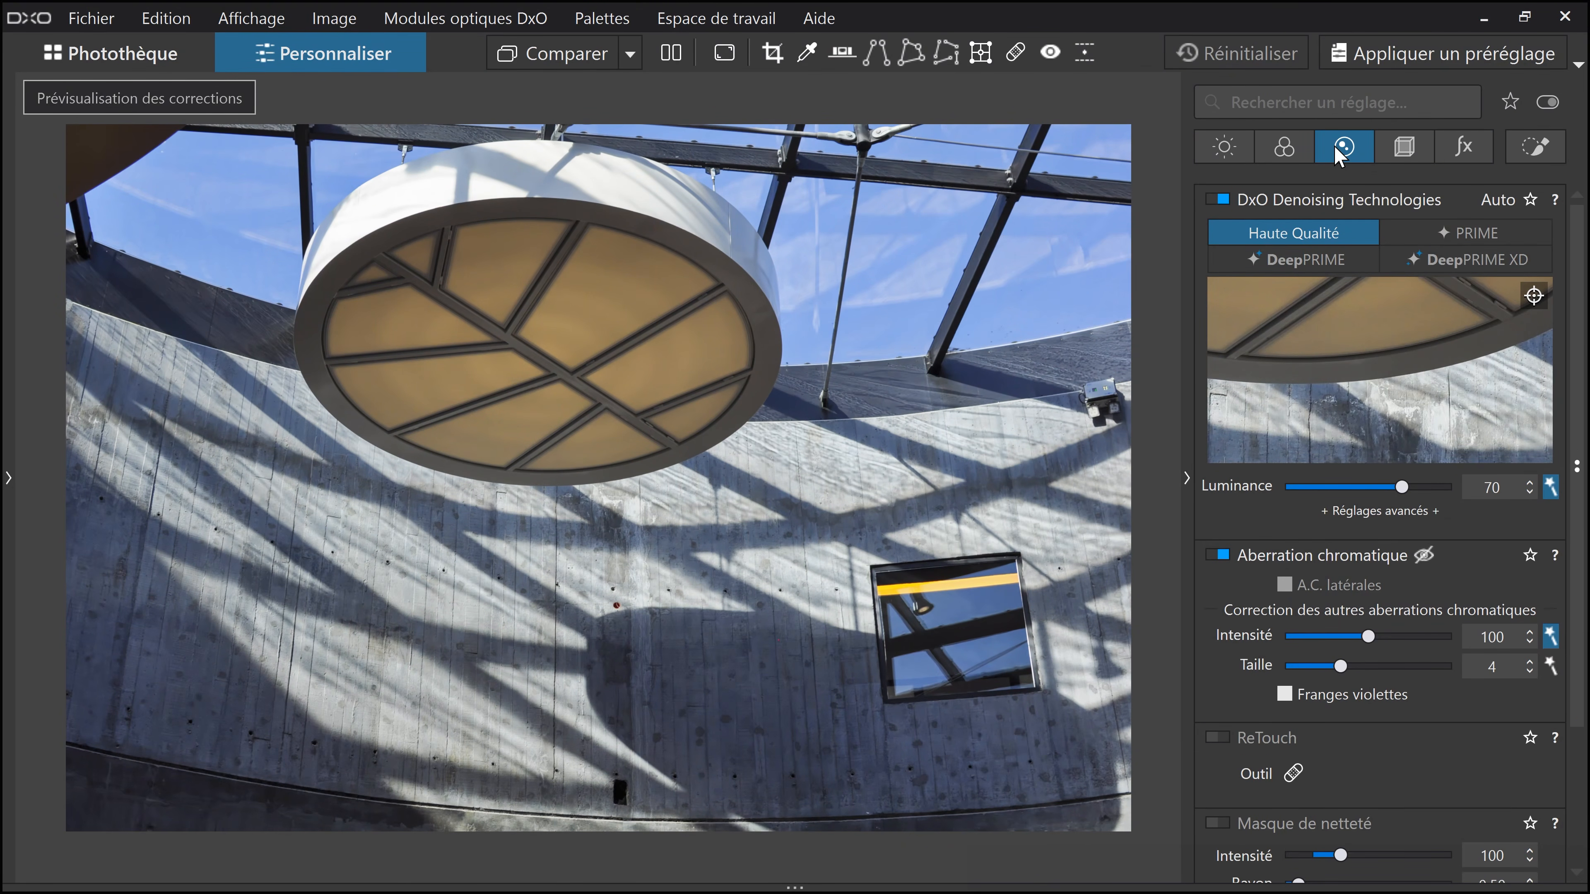
left_click(1293, 777)
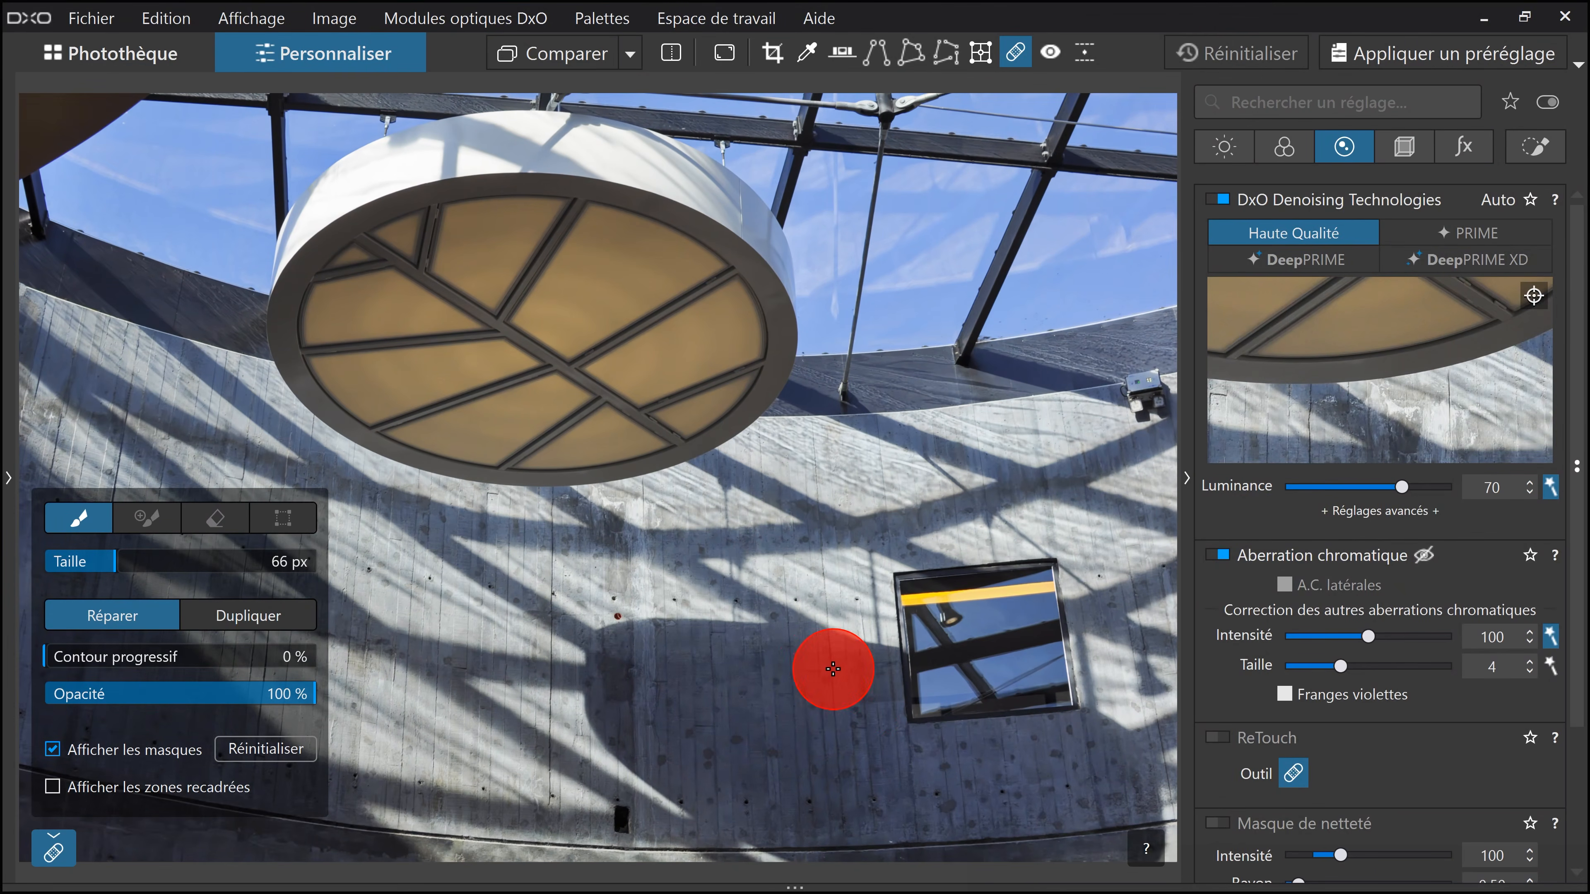
scroll(863, 728, "up", 2)
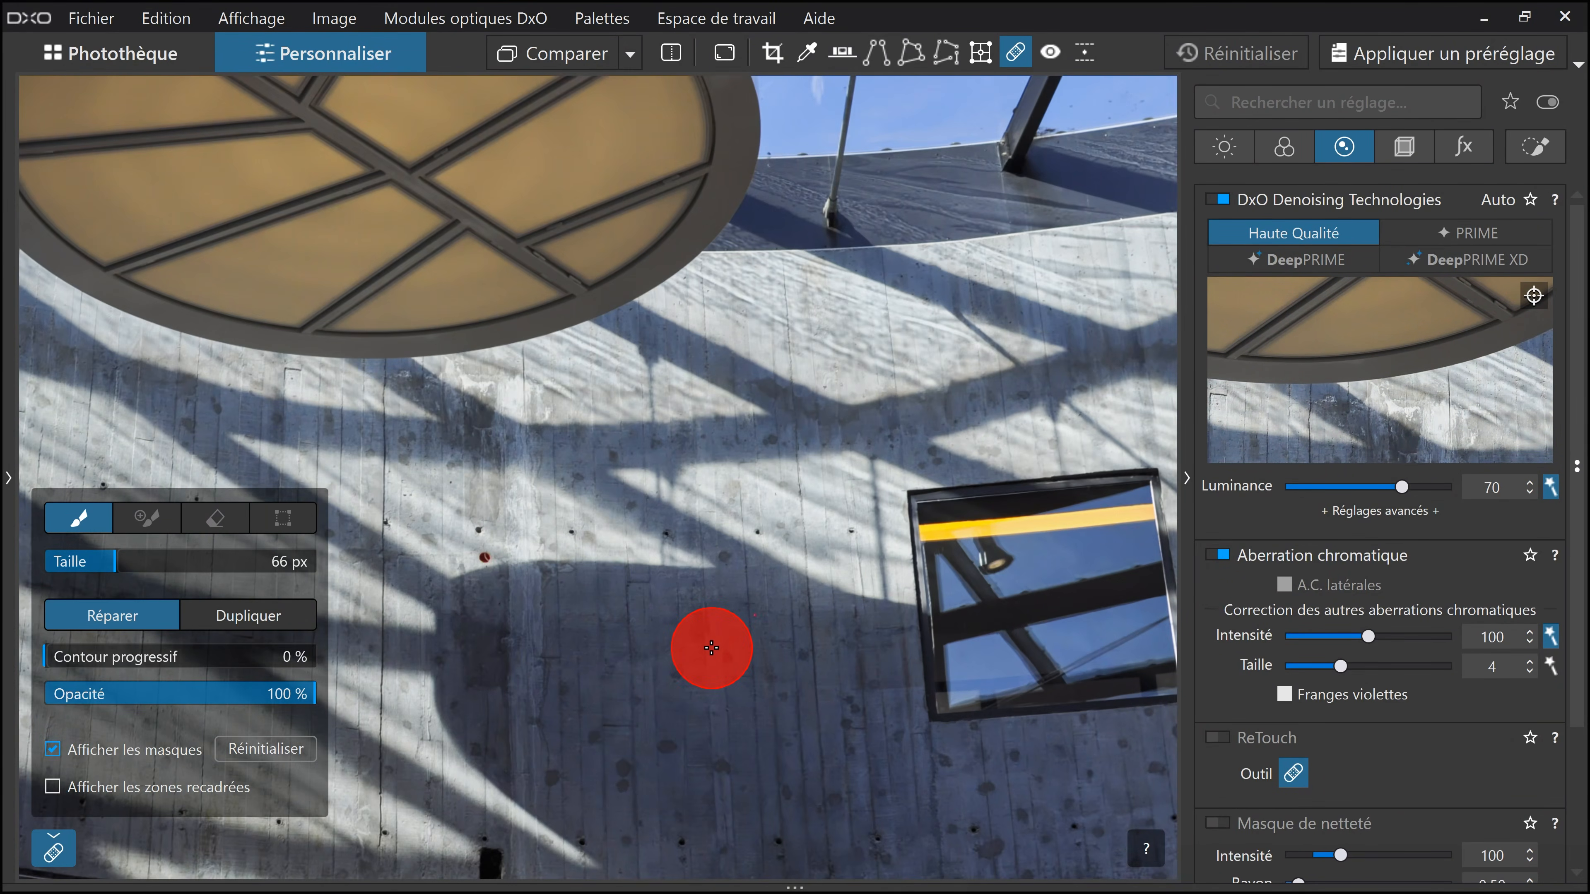
scroll(712, 648, "up", 5)
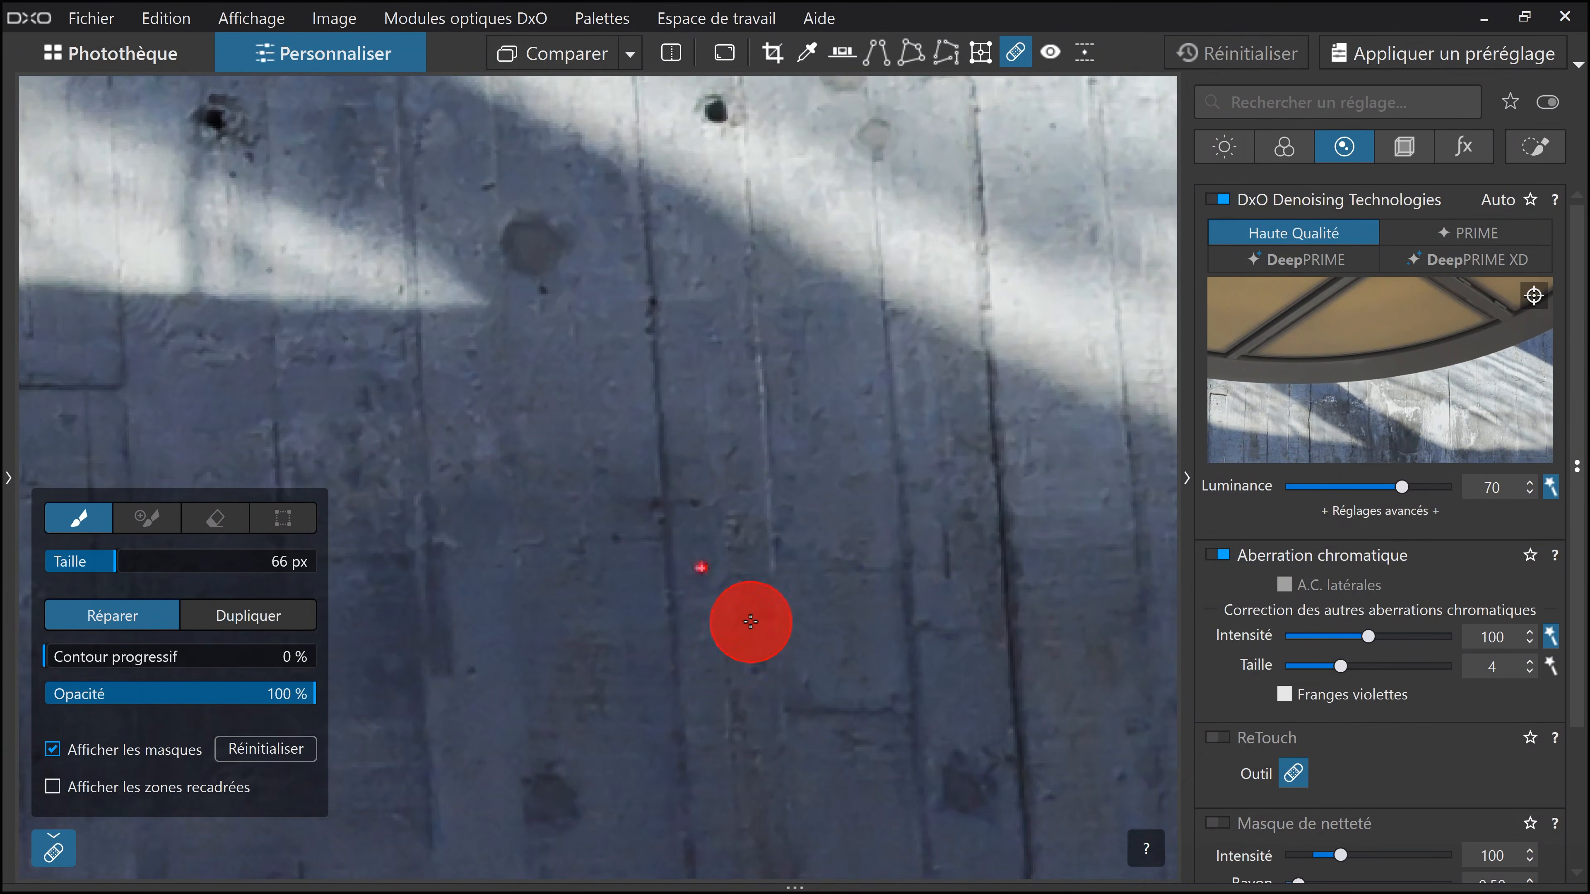
scroll(751, 622, "up", 1)
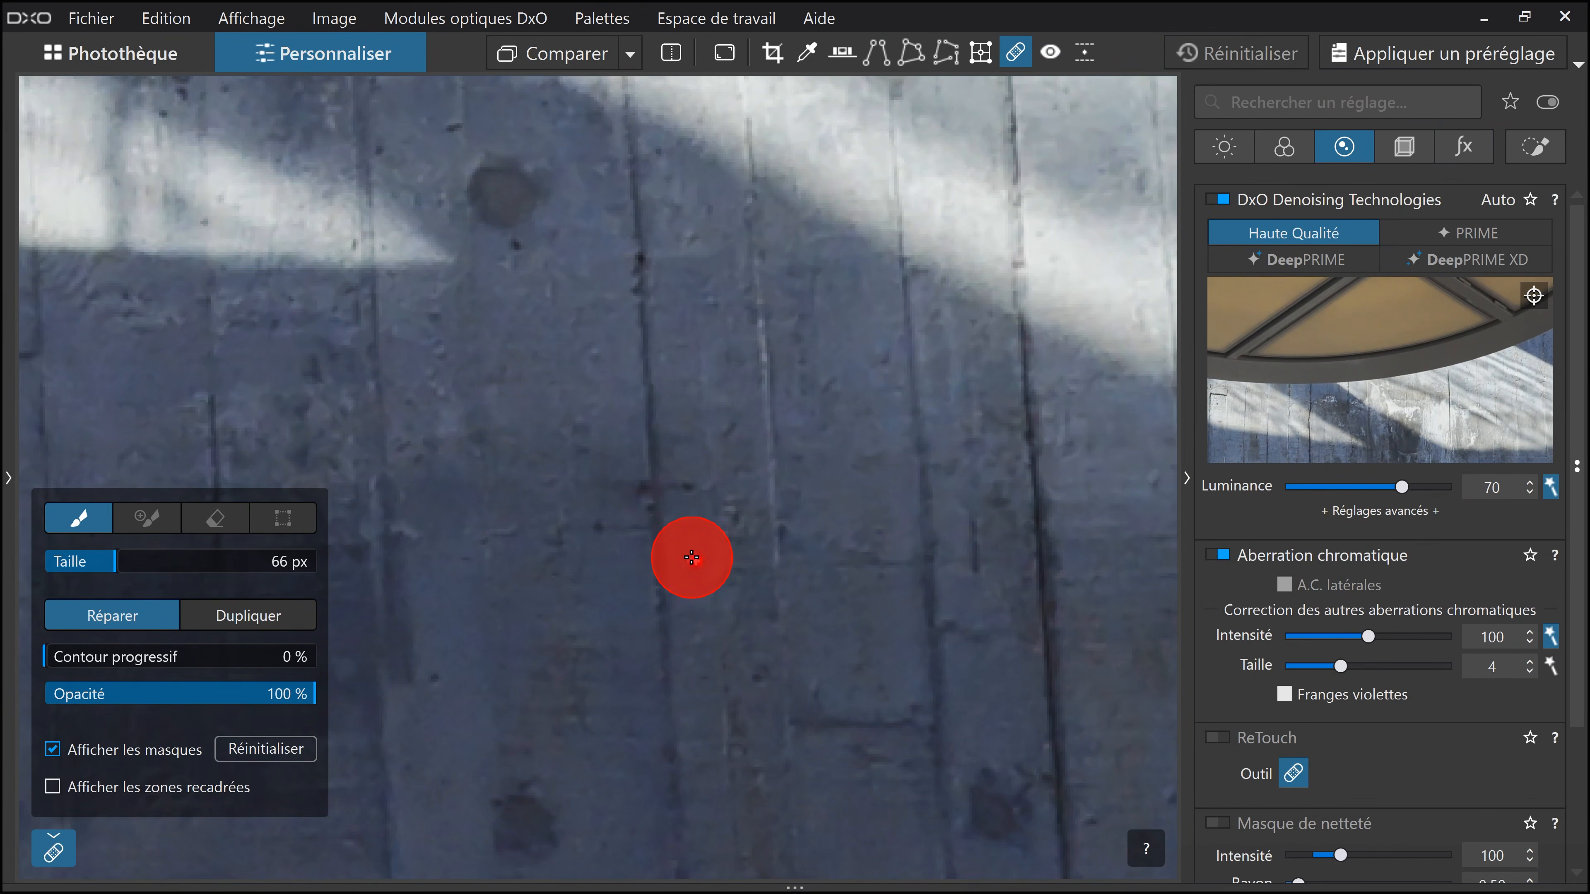
left_click(107, 562)
left_click_drag(106, 562, 65, 563)
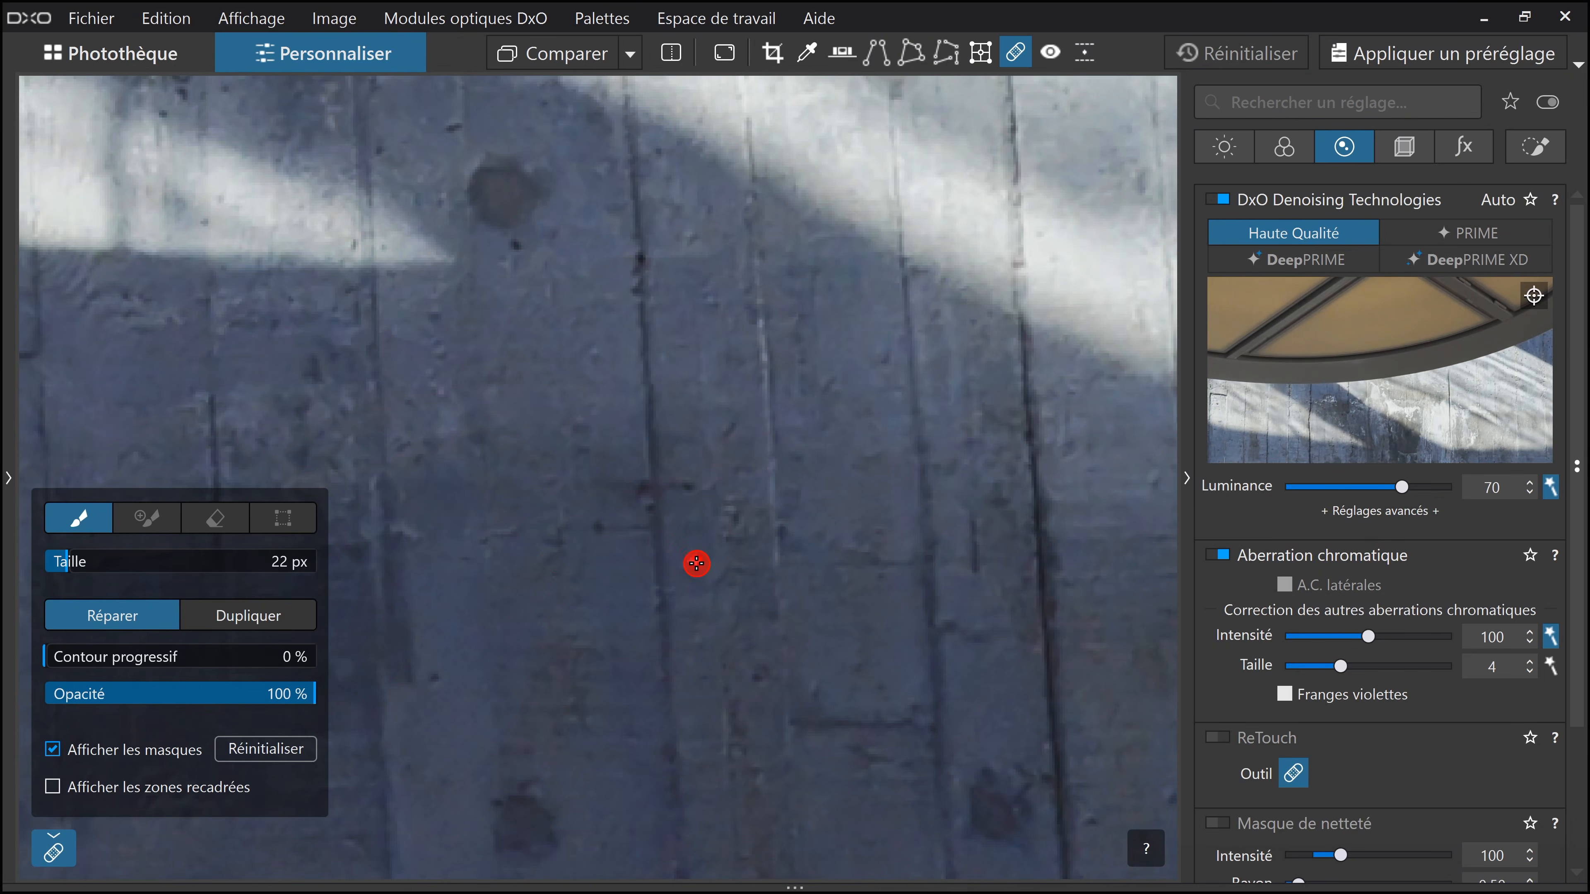
left_click(76, 566)
left_click_drag(78, 567, 78, 562)
left_click(695, 564)
left_click(697, 559)
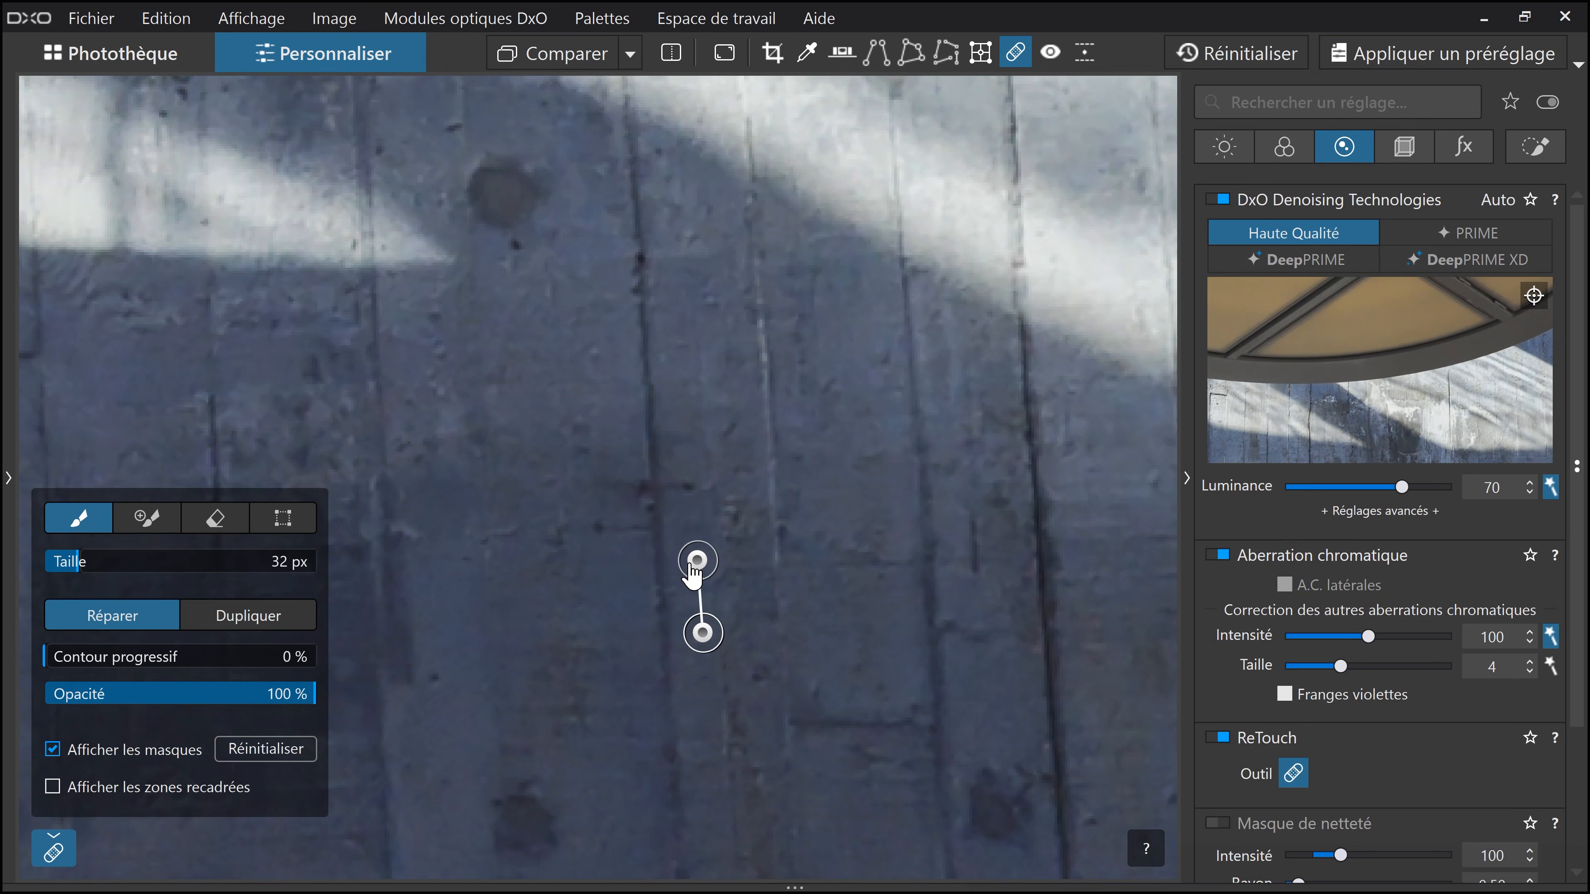
key("Escape")
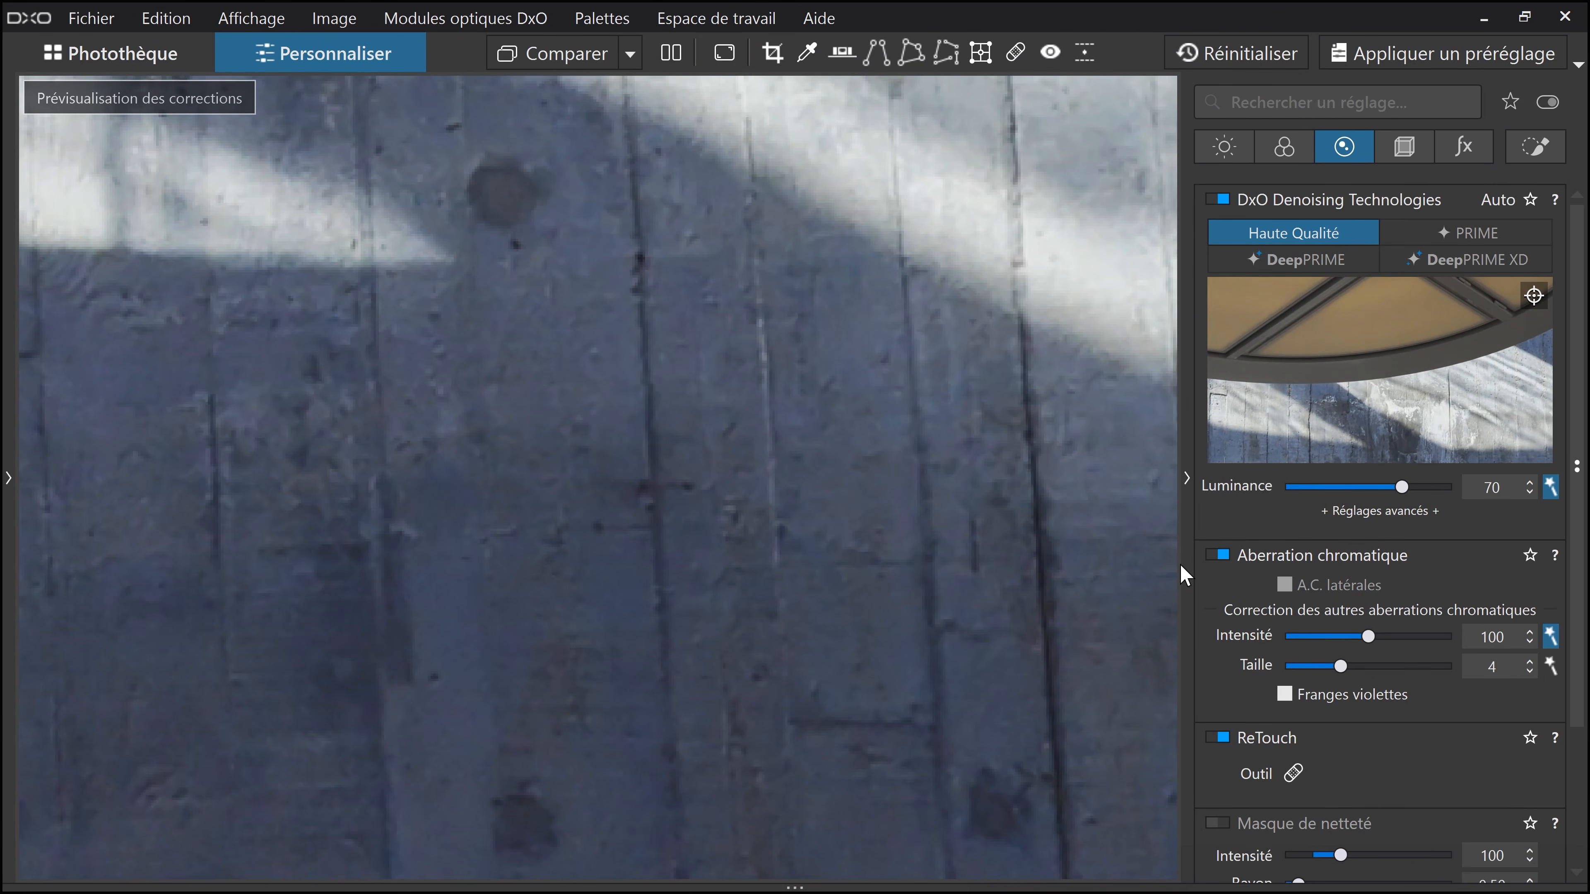
Compare the corrected photo with the uncorrected version and return to the corrected preview.
left_click(565, 63)
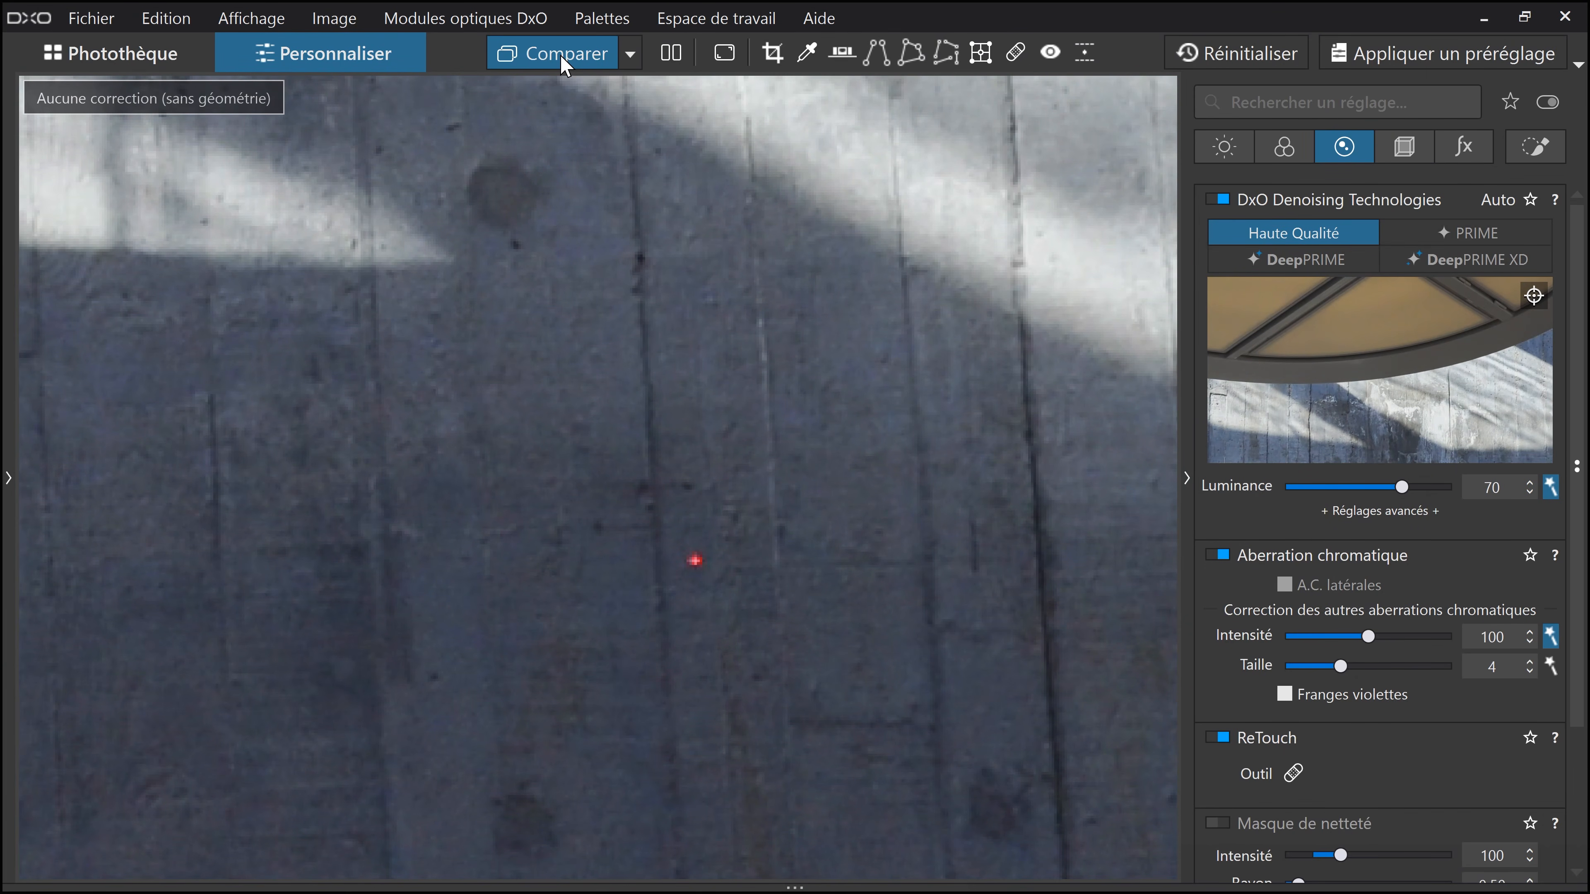
left_click(568, 57)
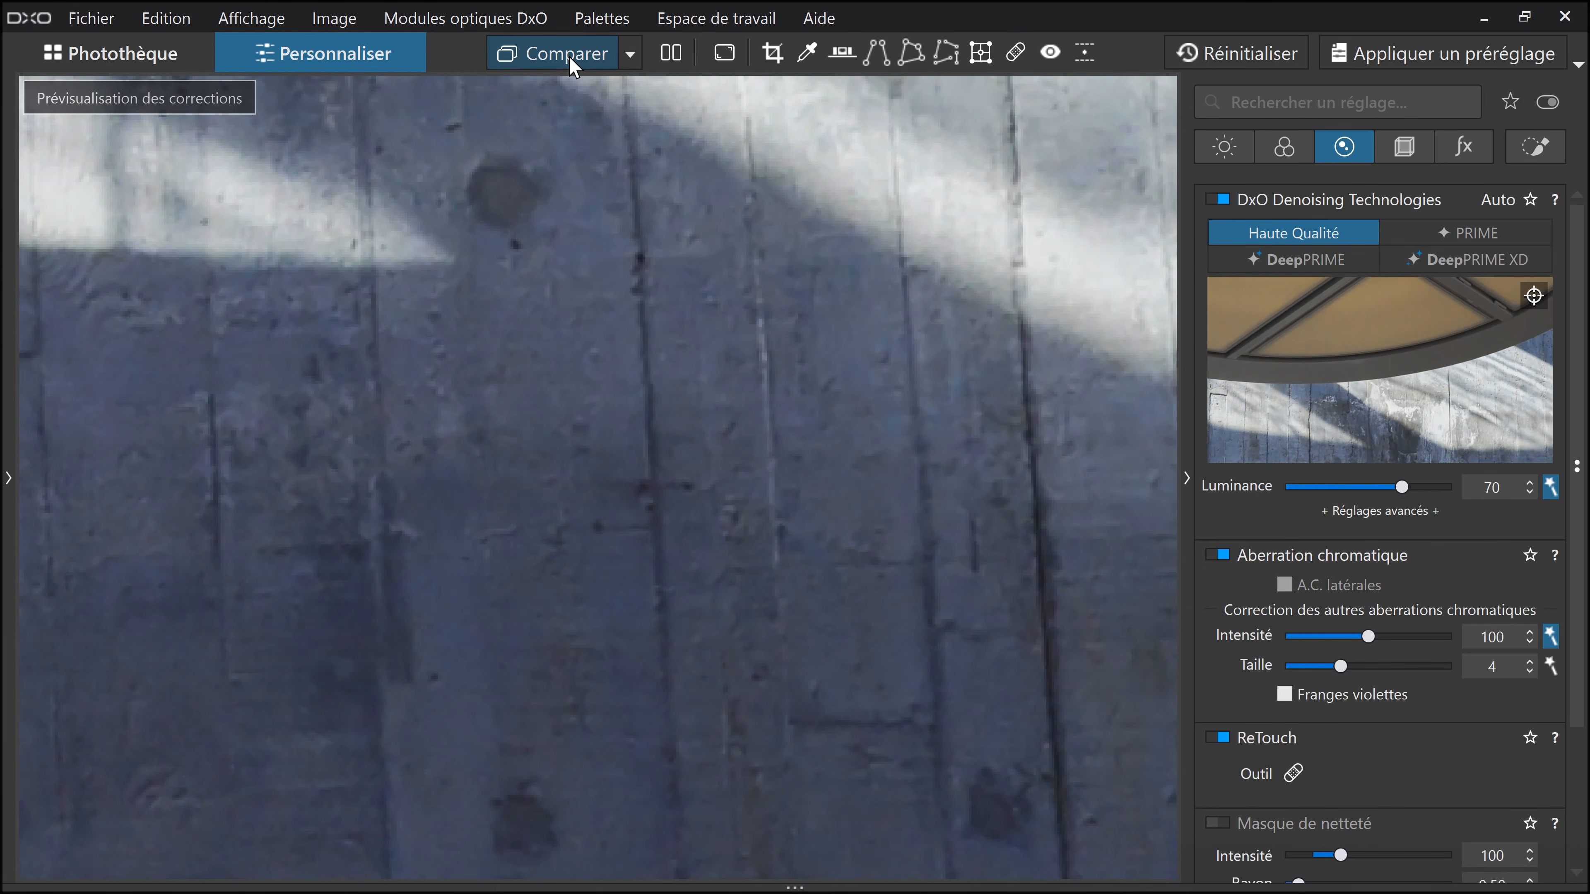
Check the retouched wall once more against the uncorrected preview.
left_click(572, 65)
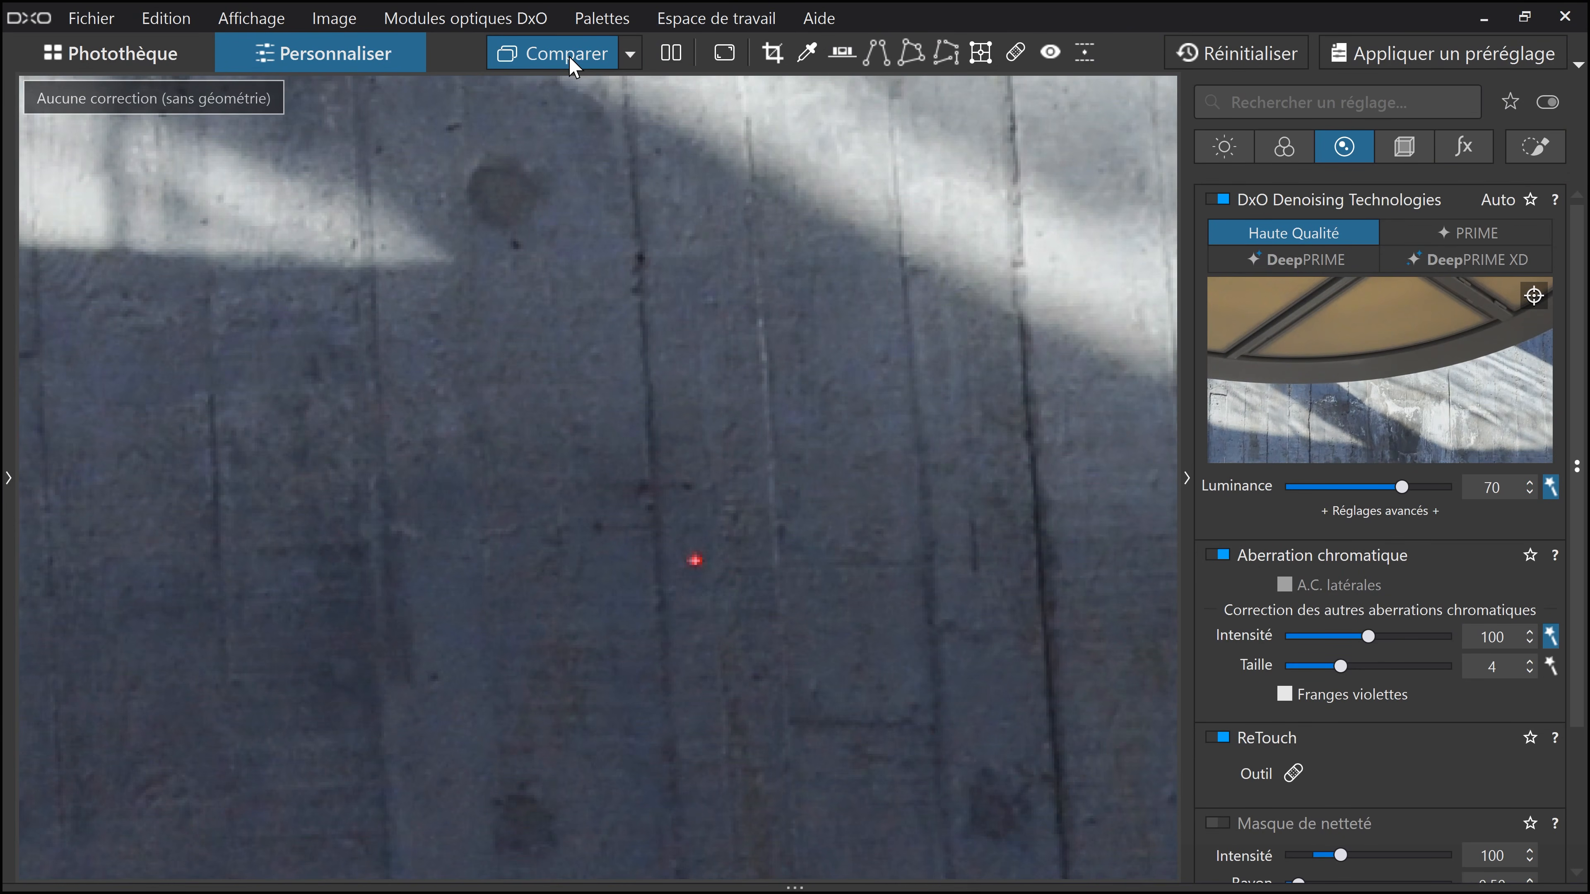
left_click(573, 62)
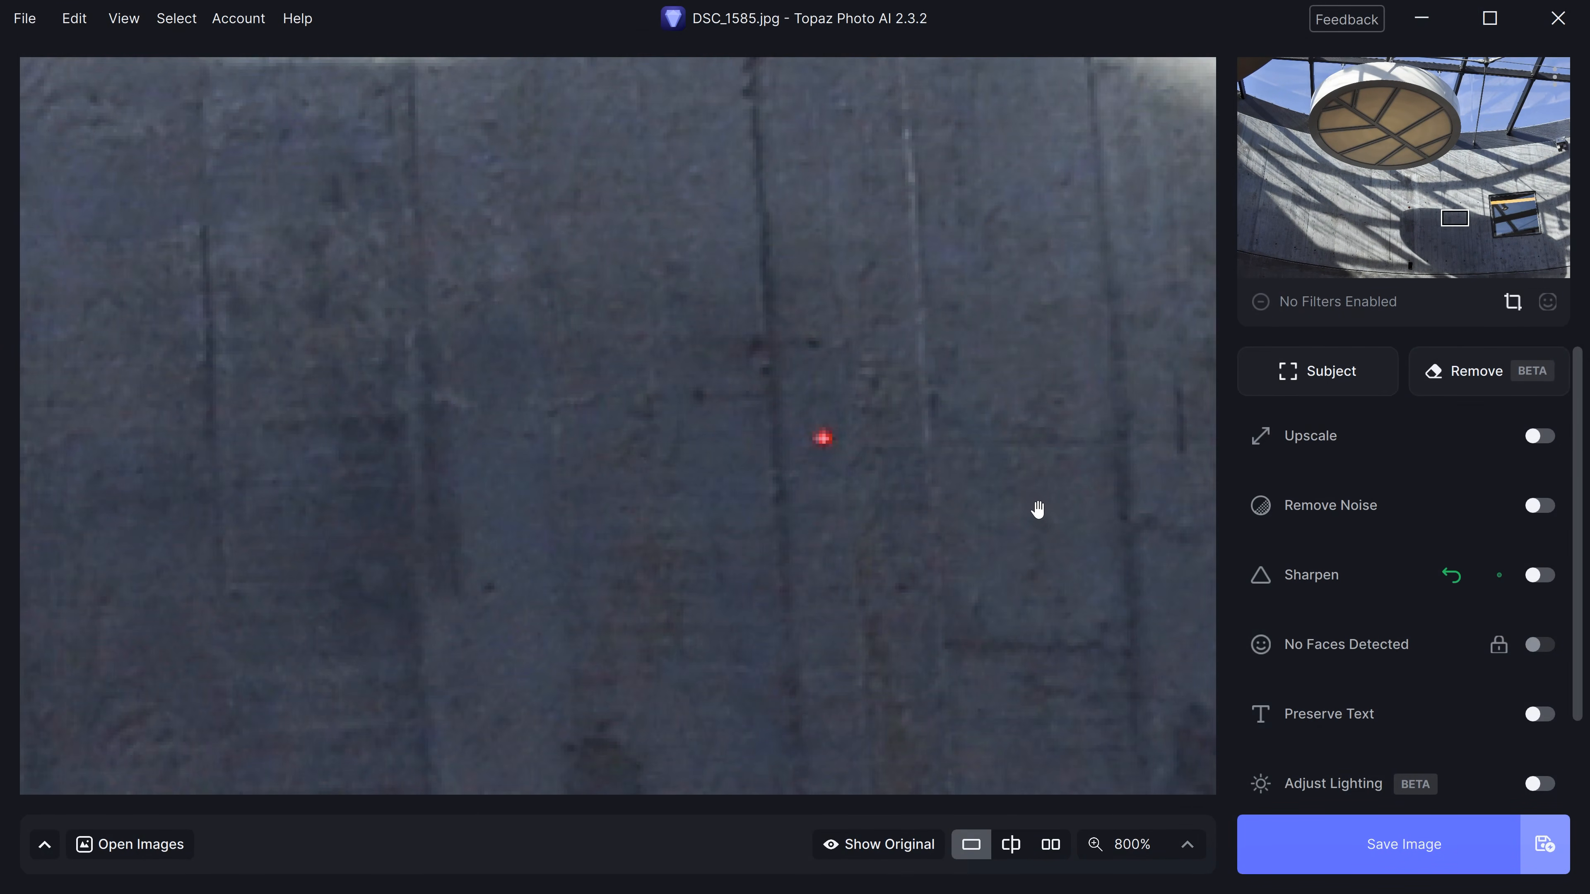
In Topaz Photo AI, set up object removal with a 19 px regular brush and the Speed–Quality balance at about the midpoint.
left_click(1454, 379)
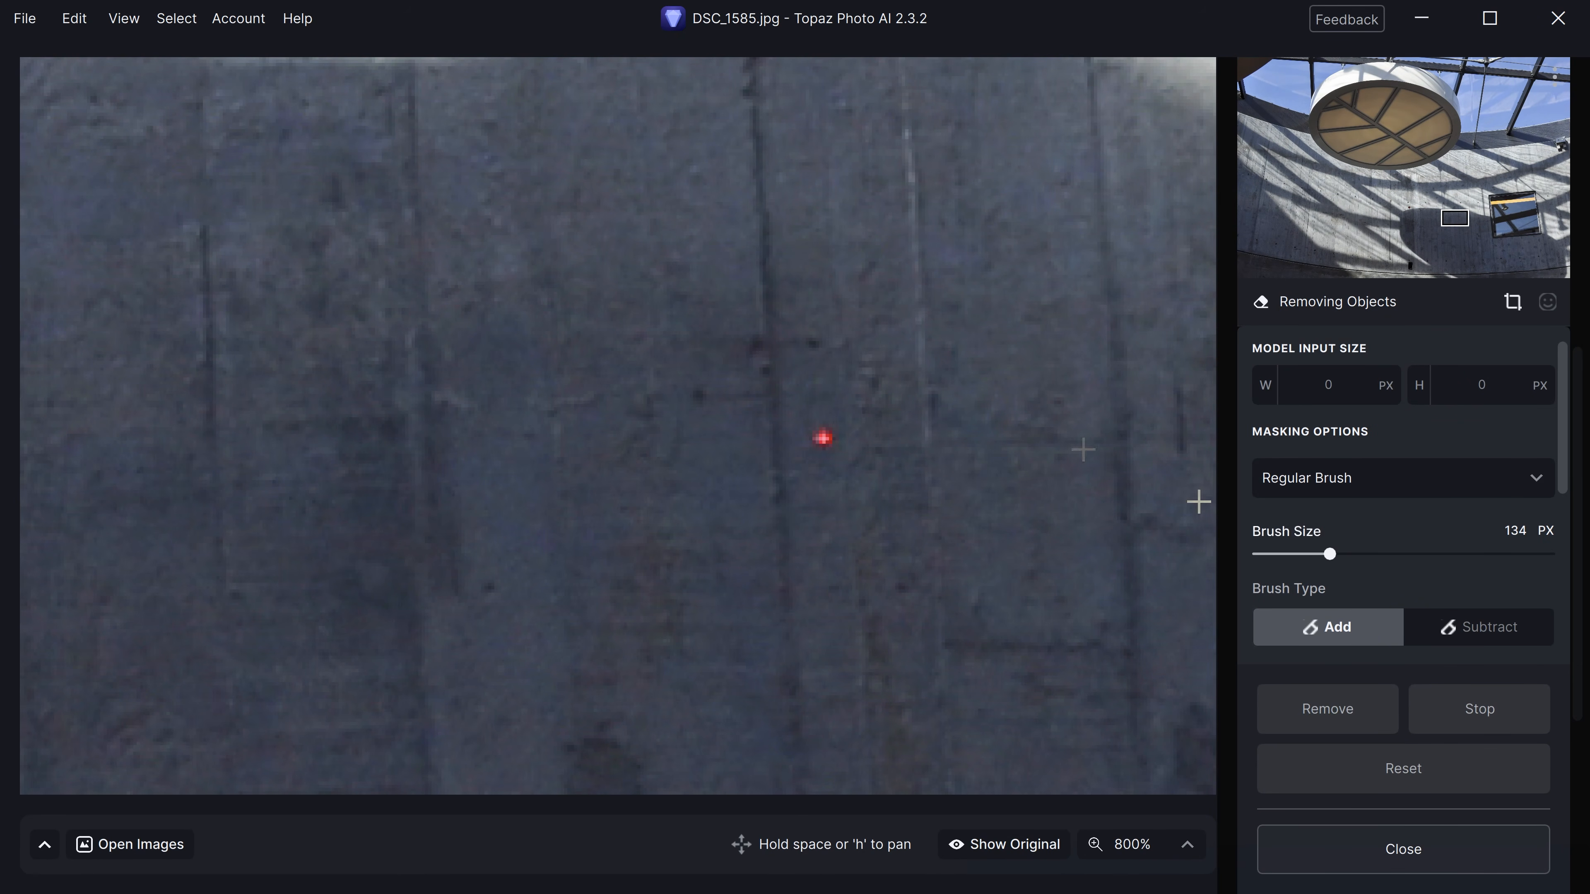
left_click_drag(1329, 553, 1267, 564)
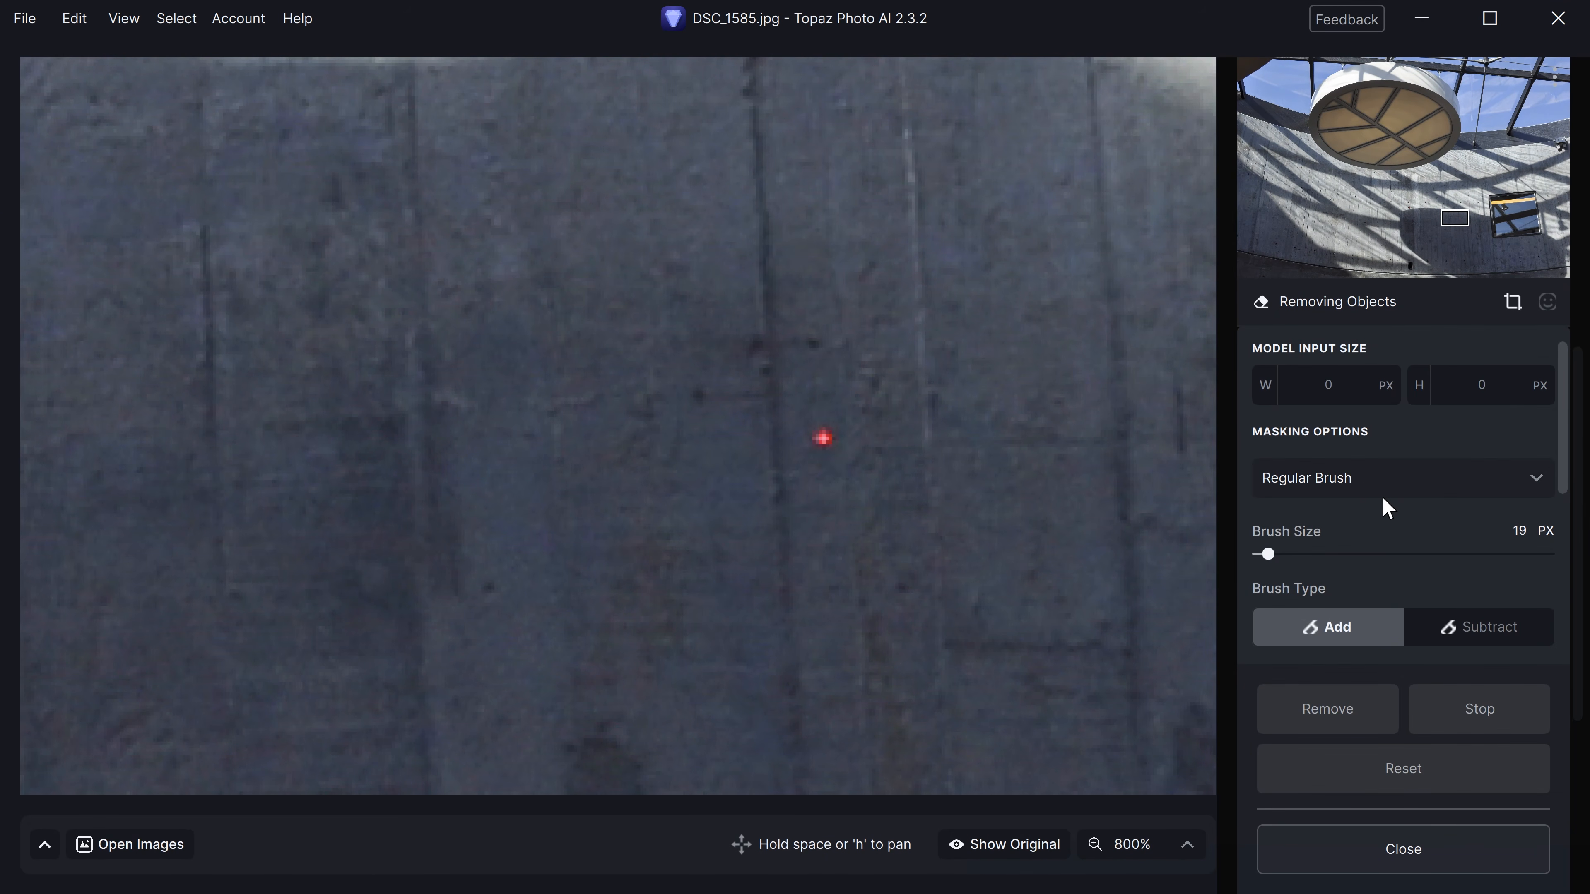
scroll(1384, 501, "down", 3)
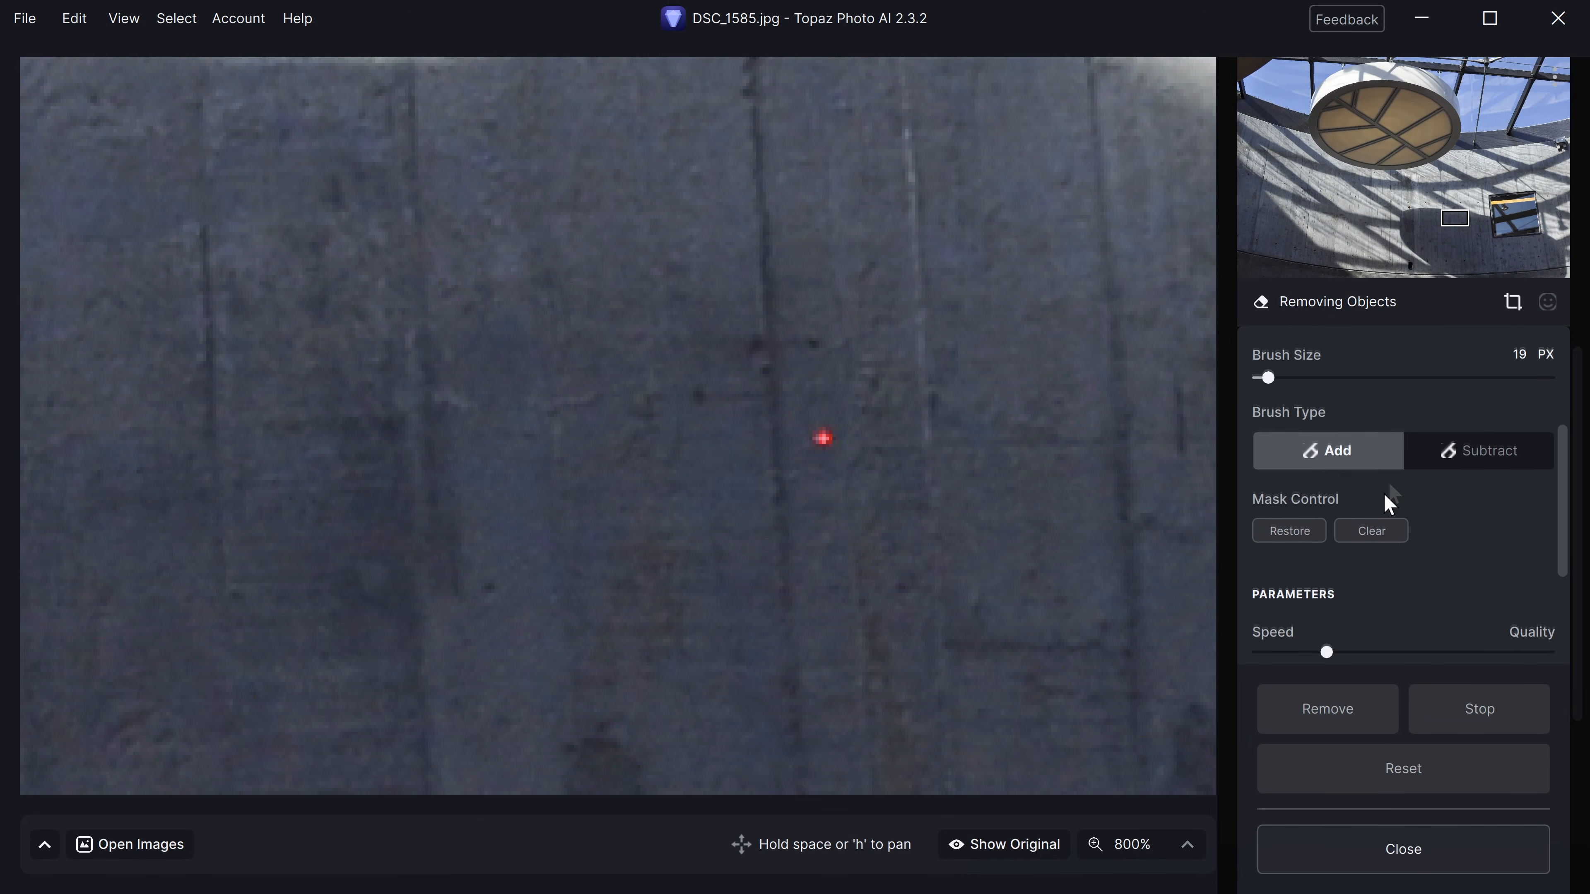
scroll(1471, 524, "down", 2)
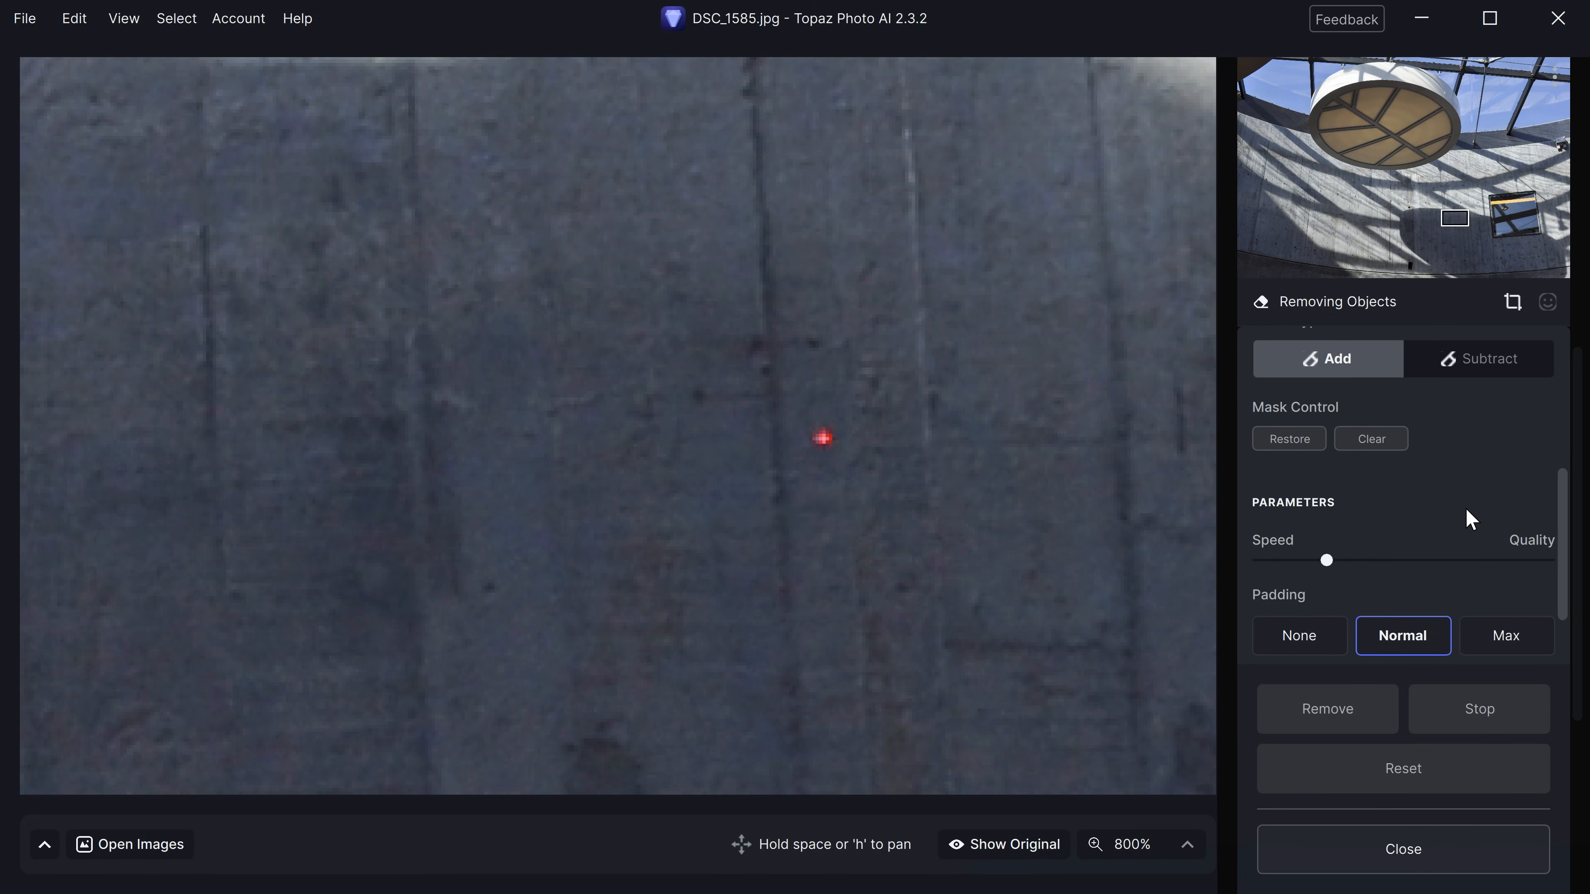
scroll(1455, 504, "down", 1)
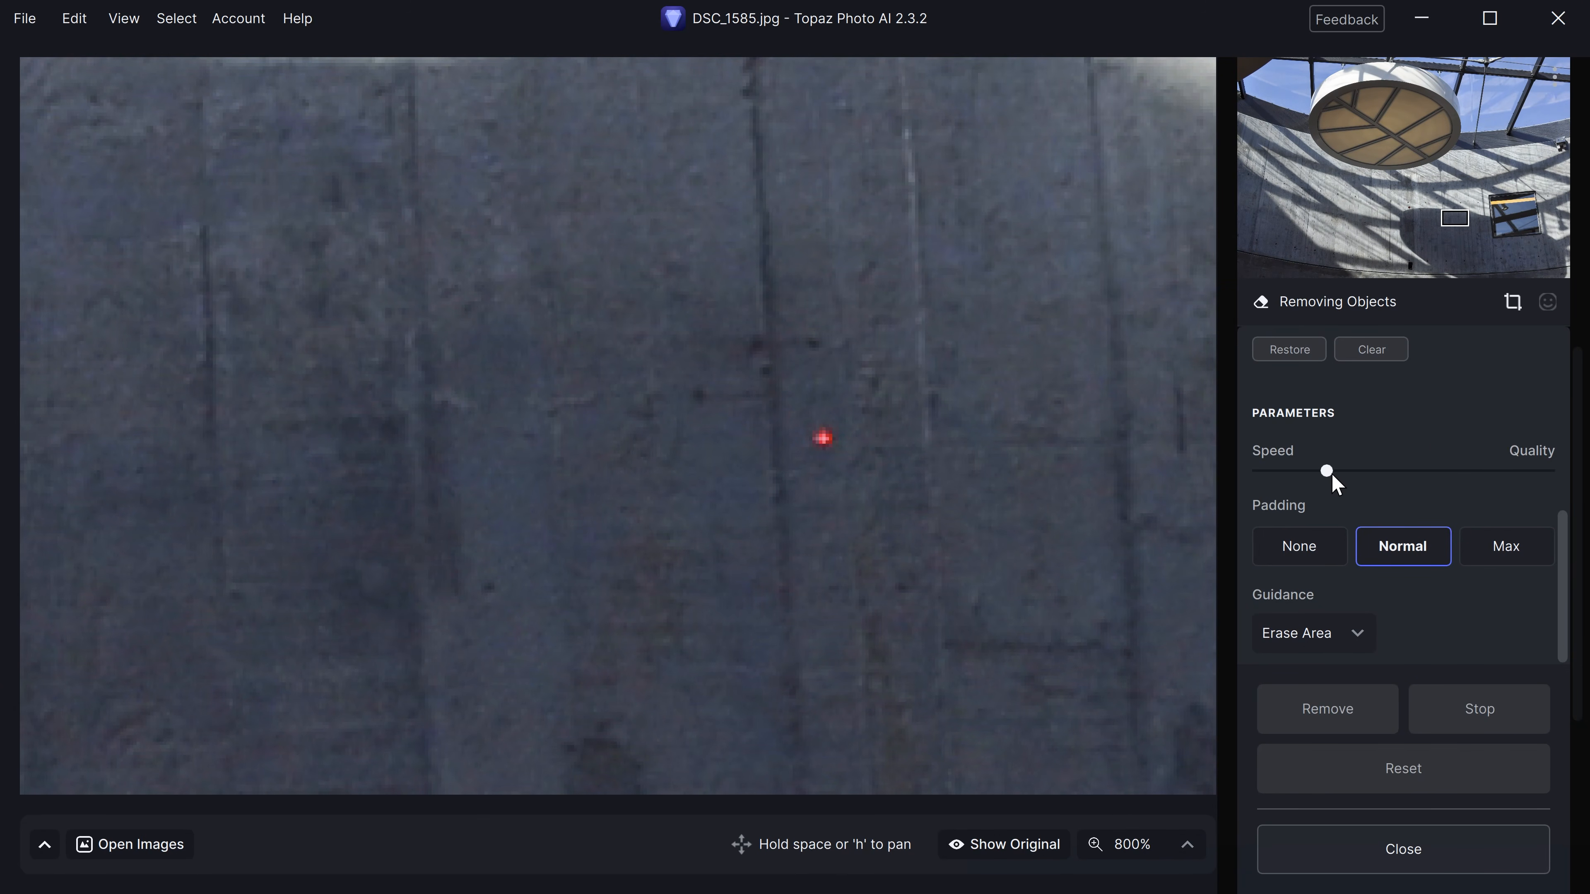
left_click_drag(1259, 474, 1565, 478)
left_click(1401, 478)
left_click(1405, 471)
mouse_move(1287, 517)
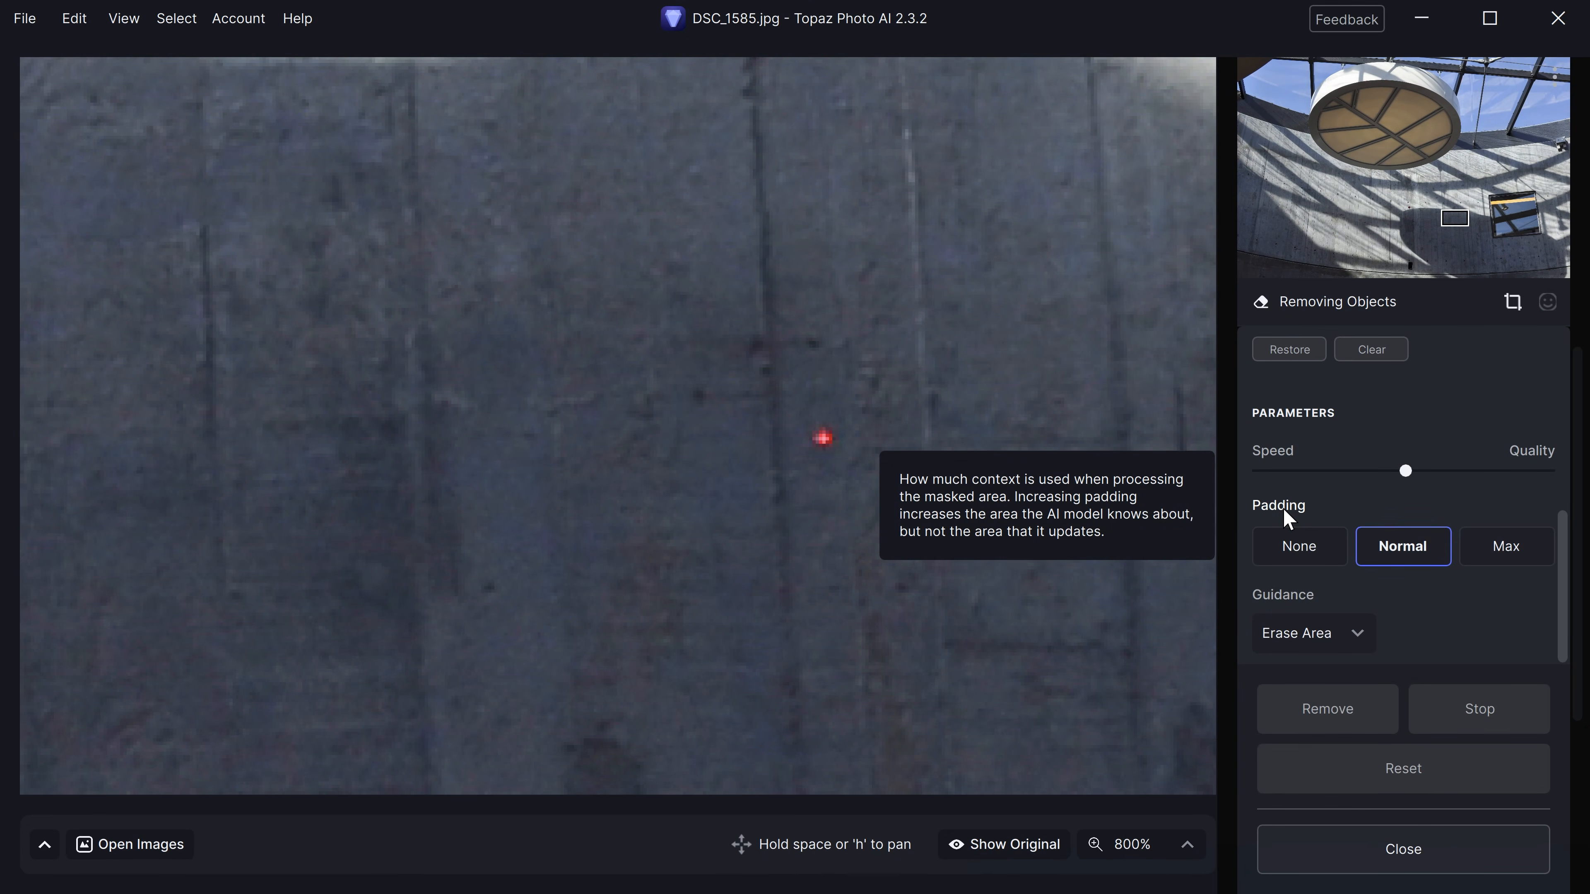
Mask the red hot pixel on the shaded wall, remove it with Normal padding and apply the result.
left_click(821, 438)
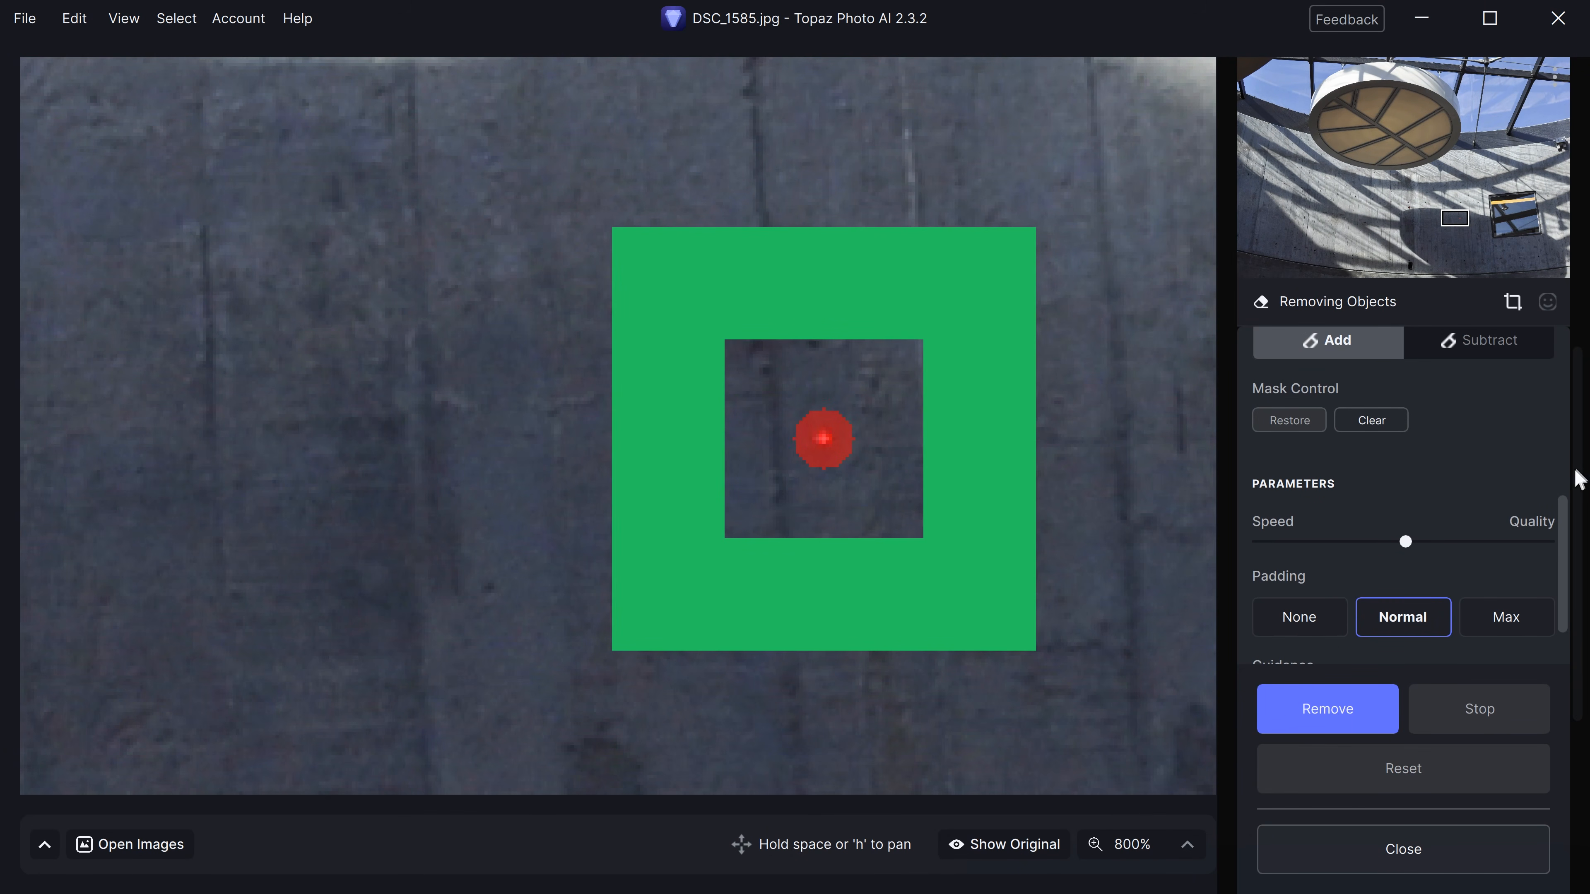
left_click(1358, 698)
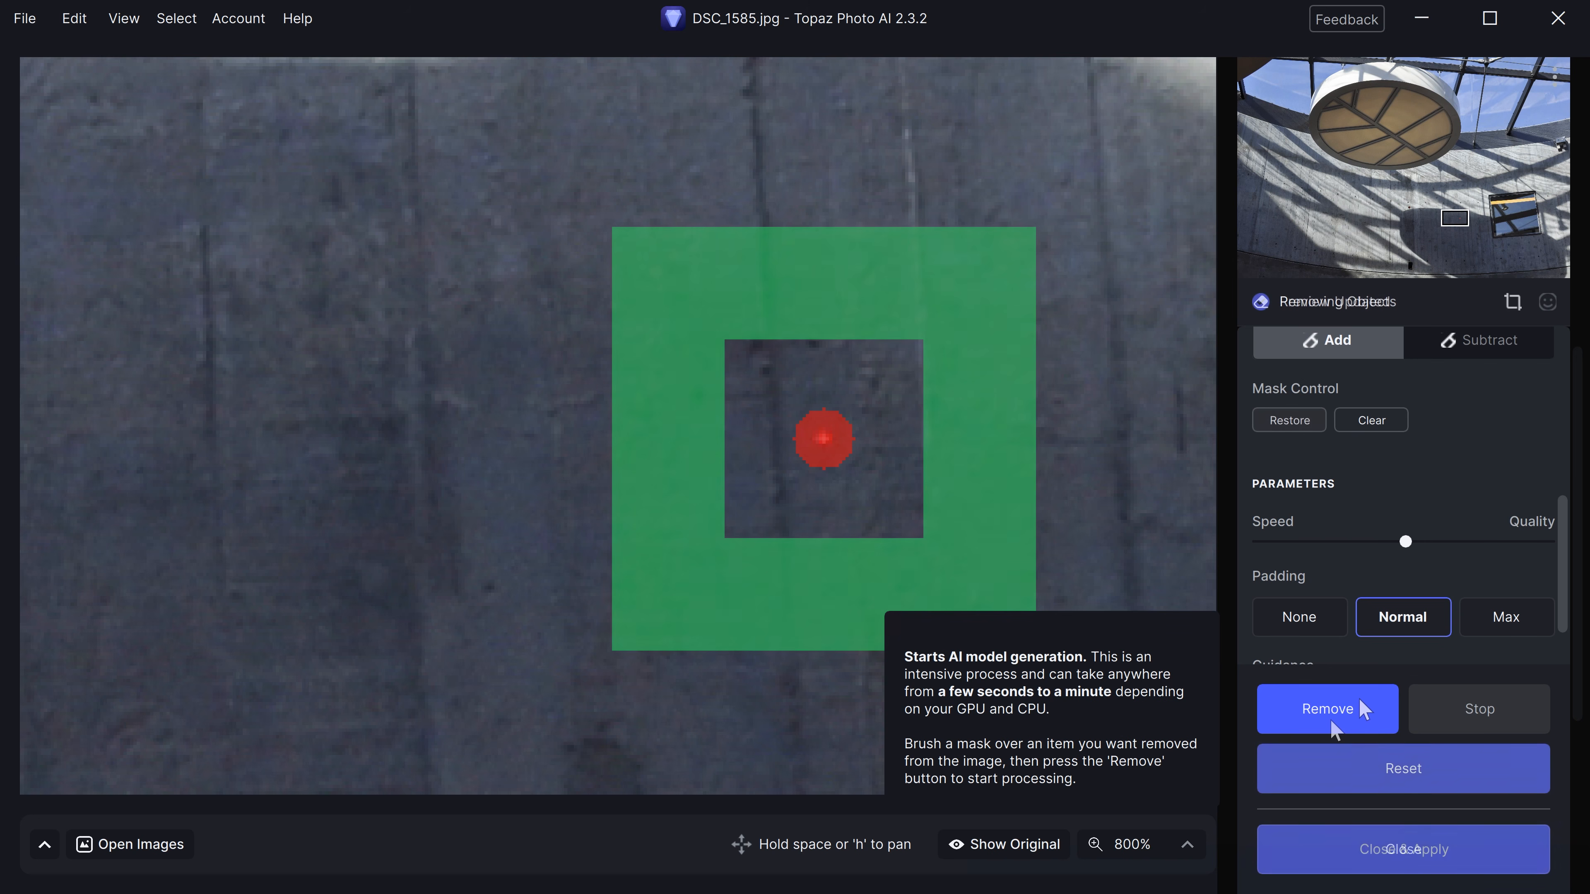
left_click(1346, 832)
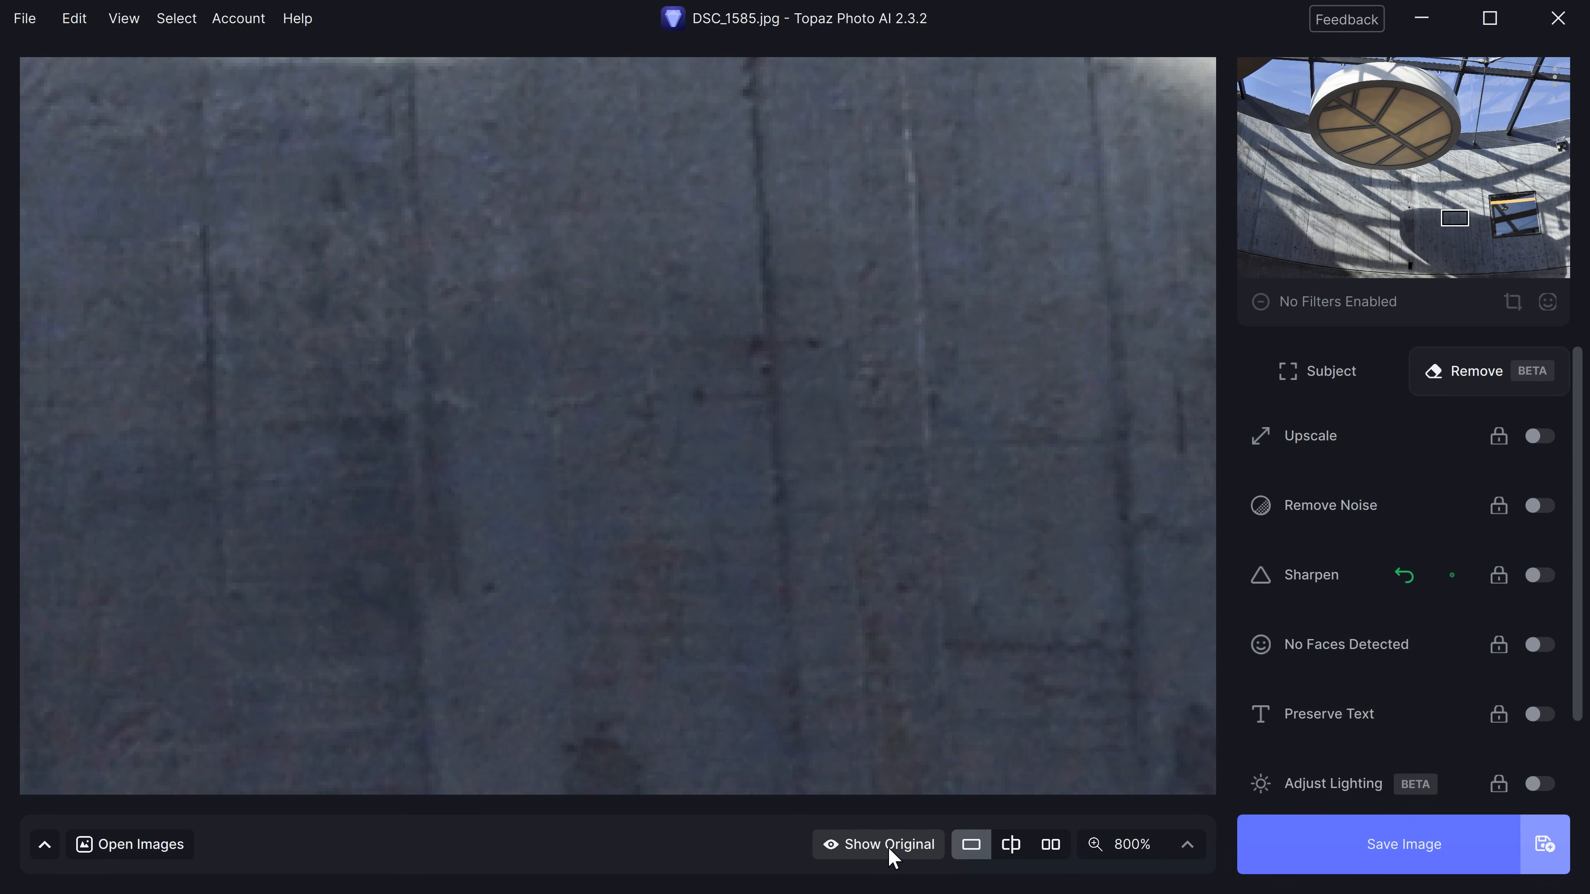
Compare the cleaned wall with the original image and return to the edited view.
left_click(894, 856)
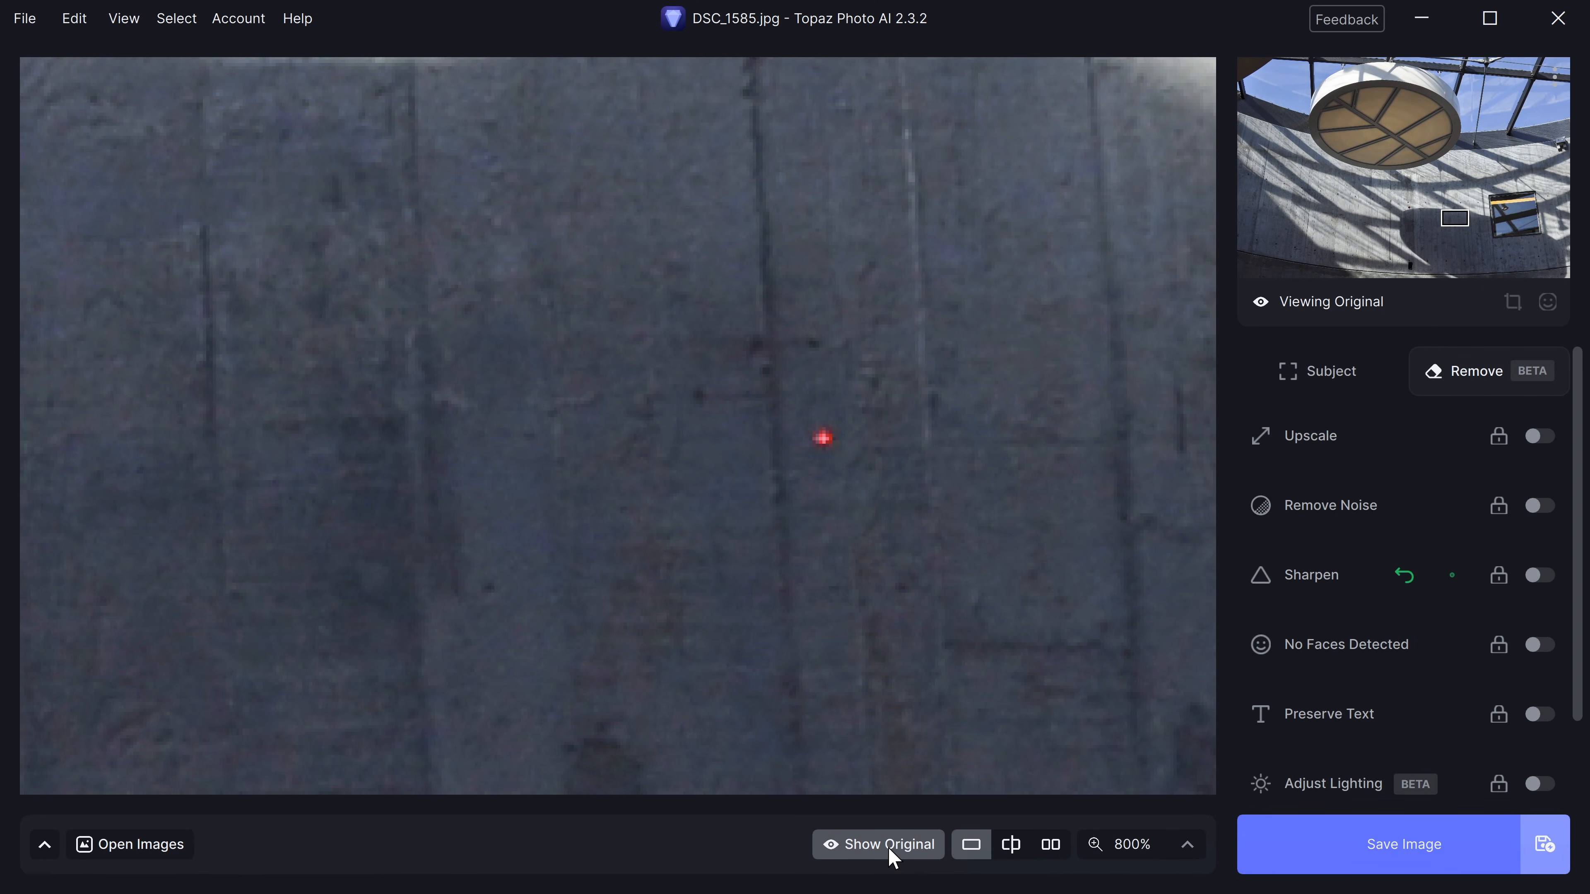
left_click(894, 857)
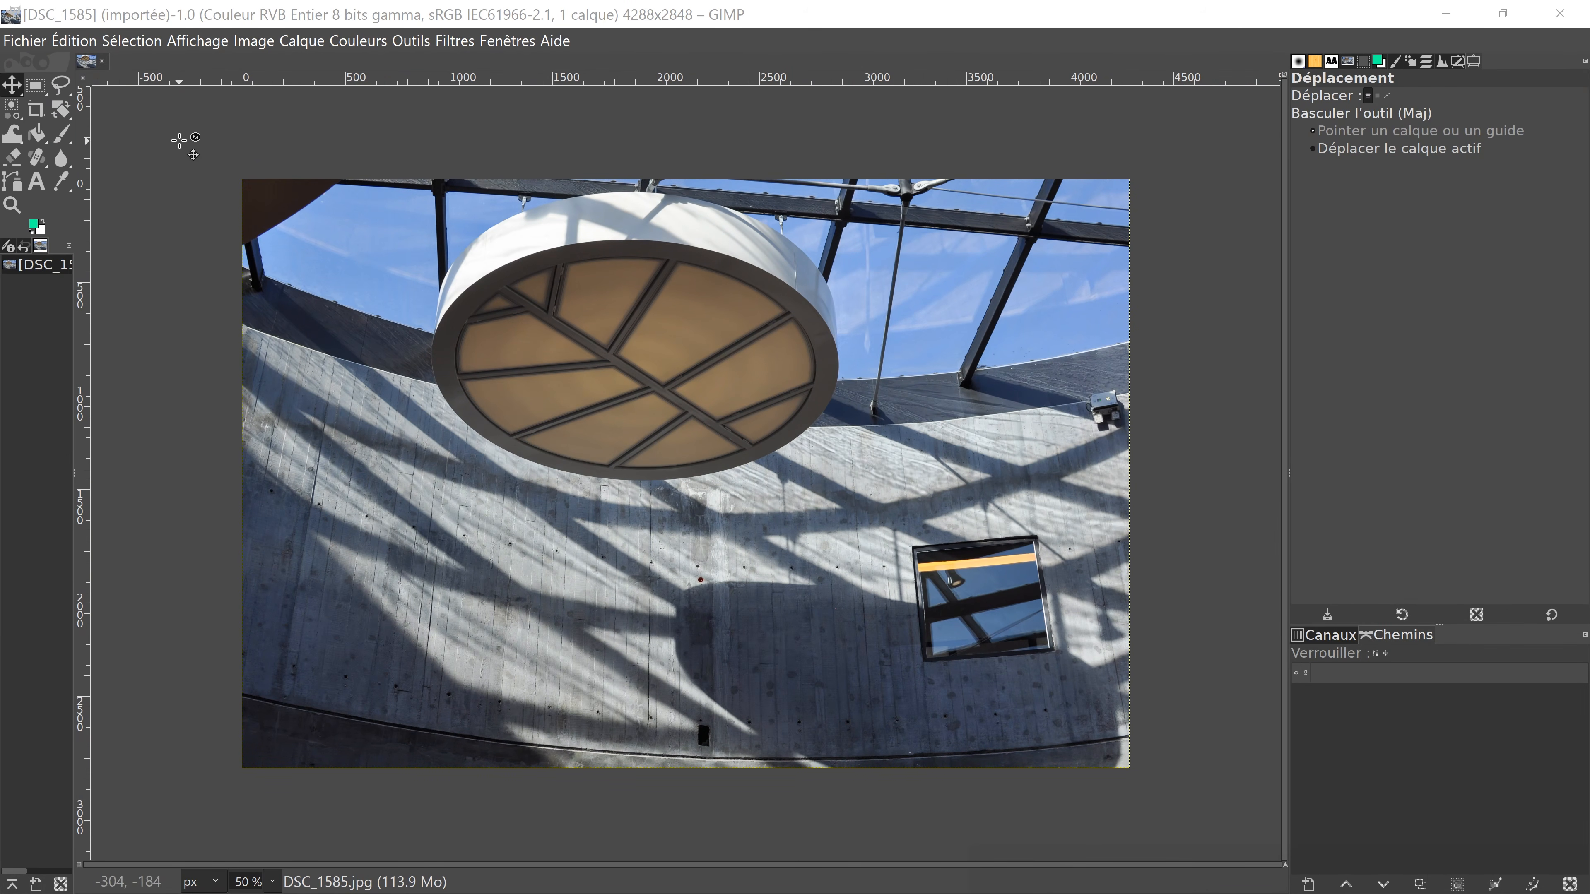
In GIMP, heal the red hot pixel on the shaded wall using Correcteur at size 13, sampling just above it, and switch to the Move tool.
right_click(40, 160)
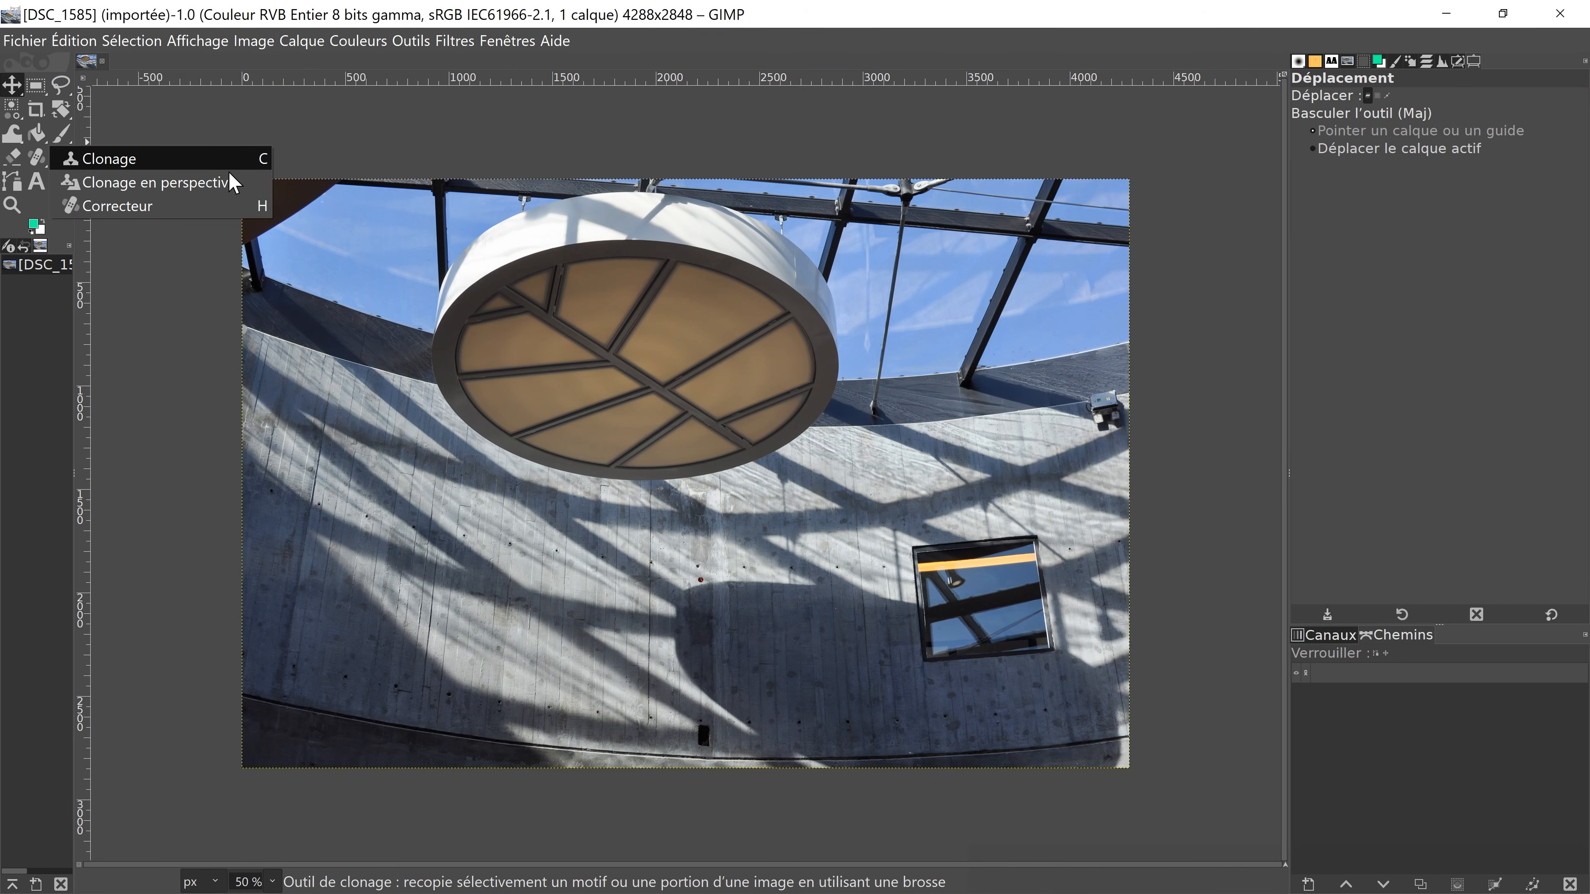
left_click(221, 206)
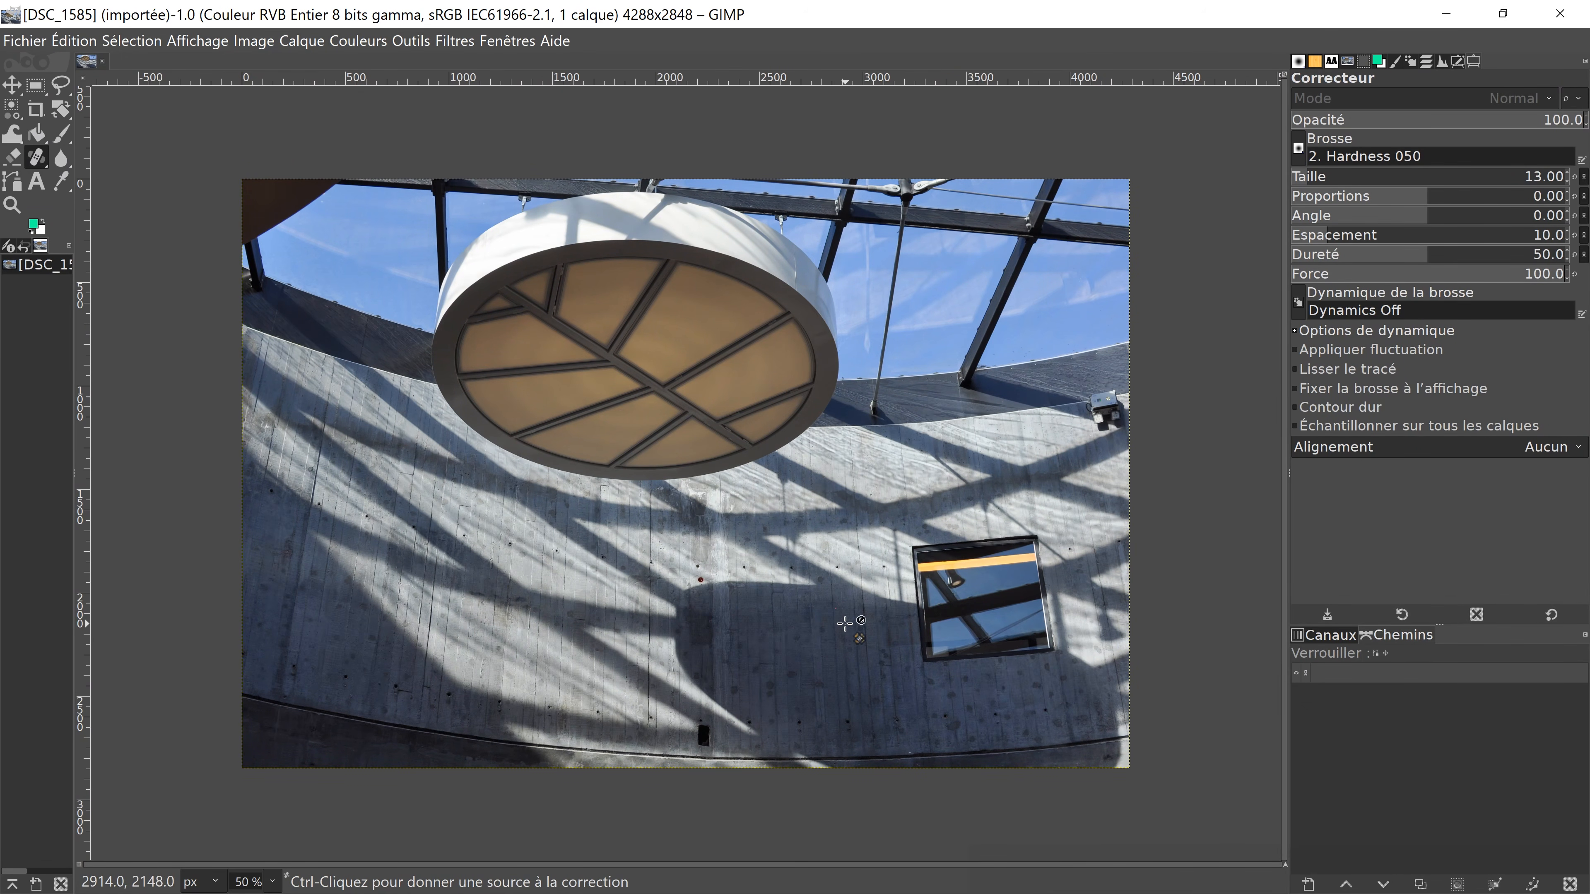
scroll(845, 624, "up", 1)
scroll(844, 624, "up", 9)
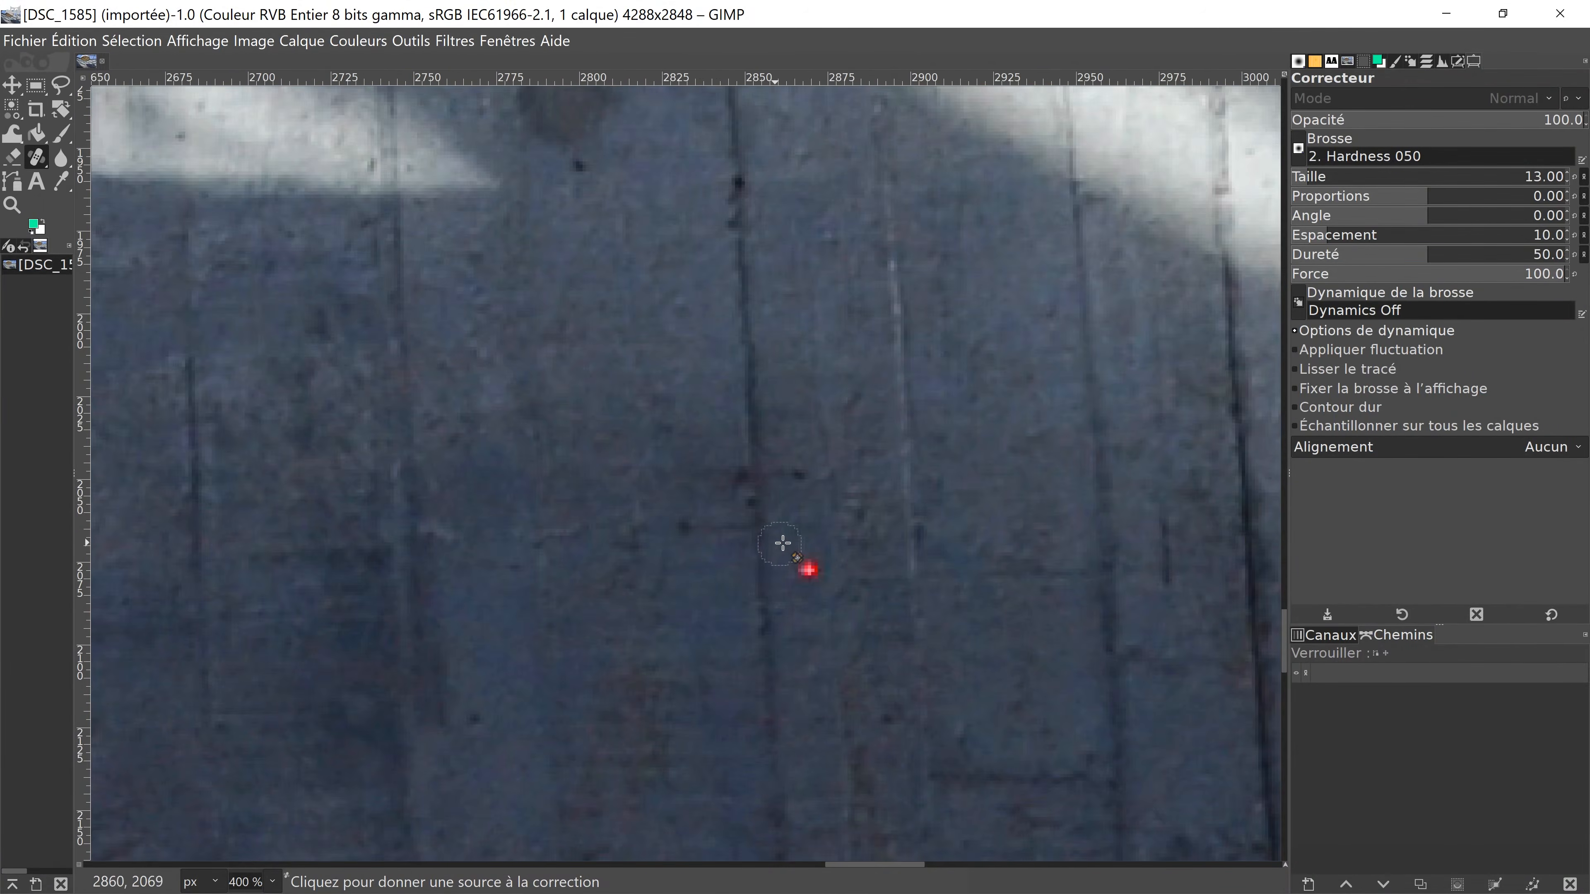
scroll(886, 663, "down", 1)
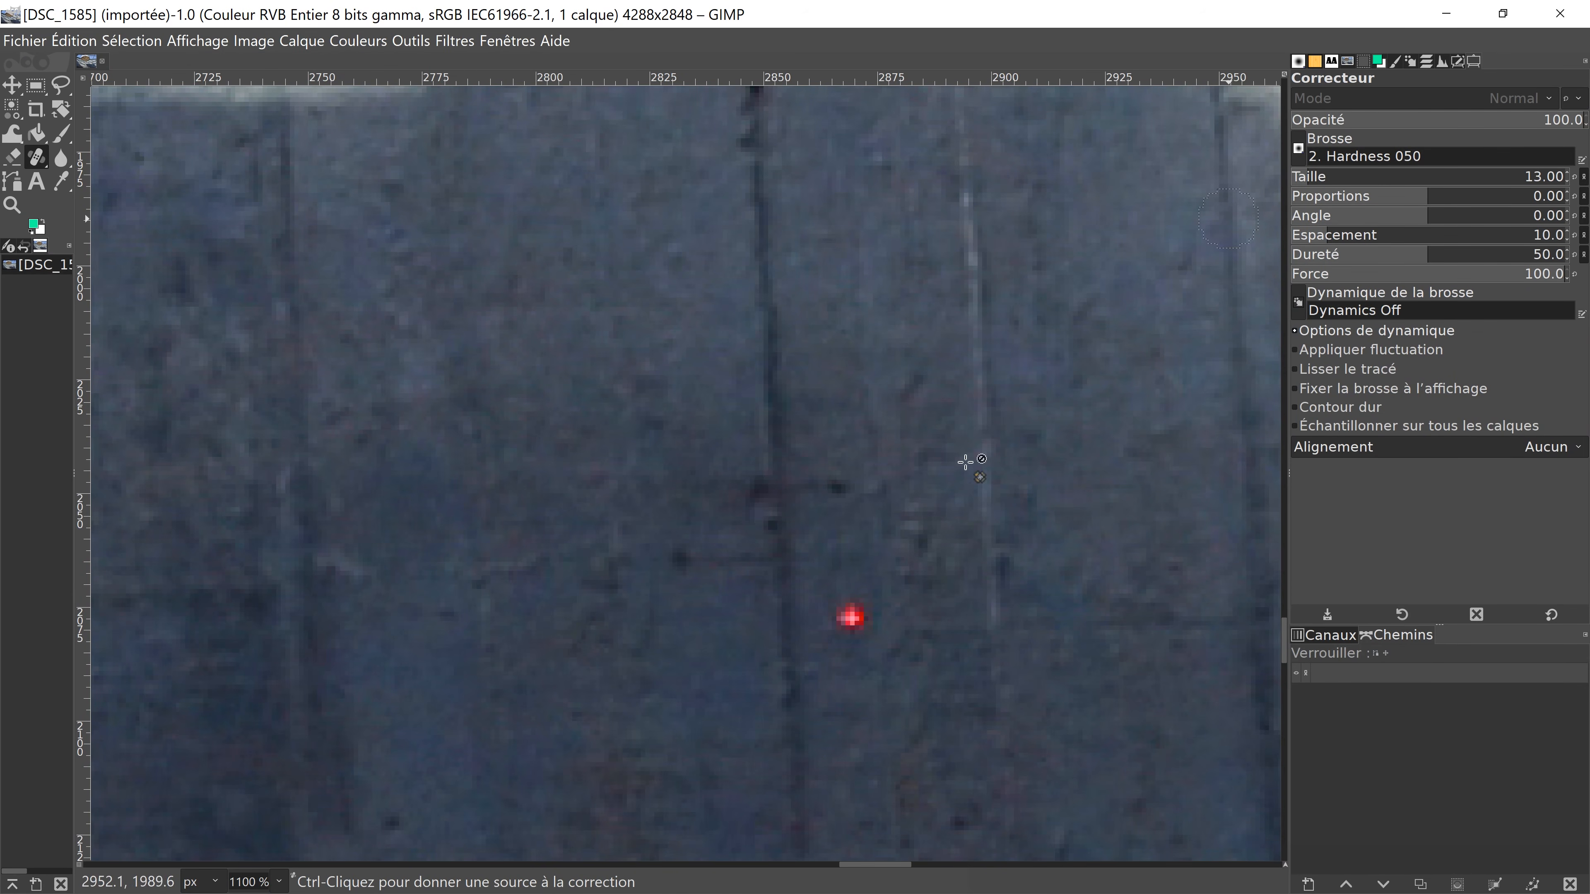
left_click(846, 554, "ctrl")
left_click(850, 617)
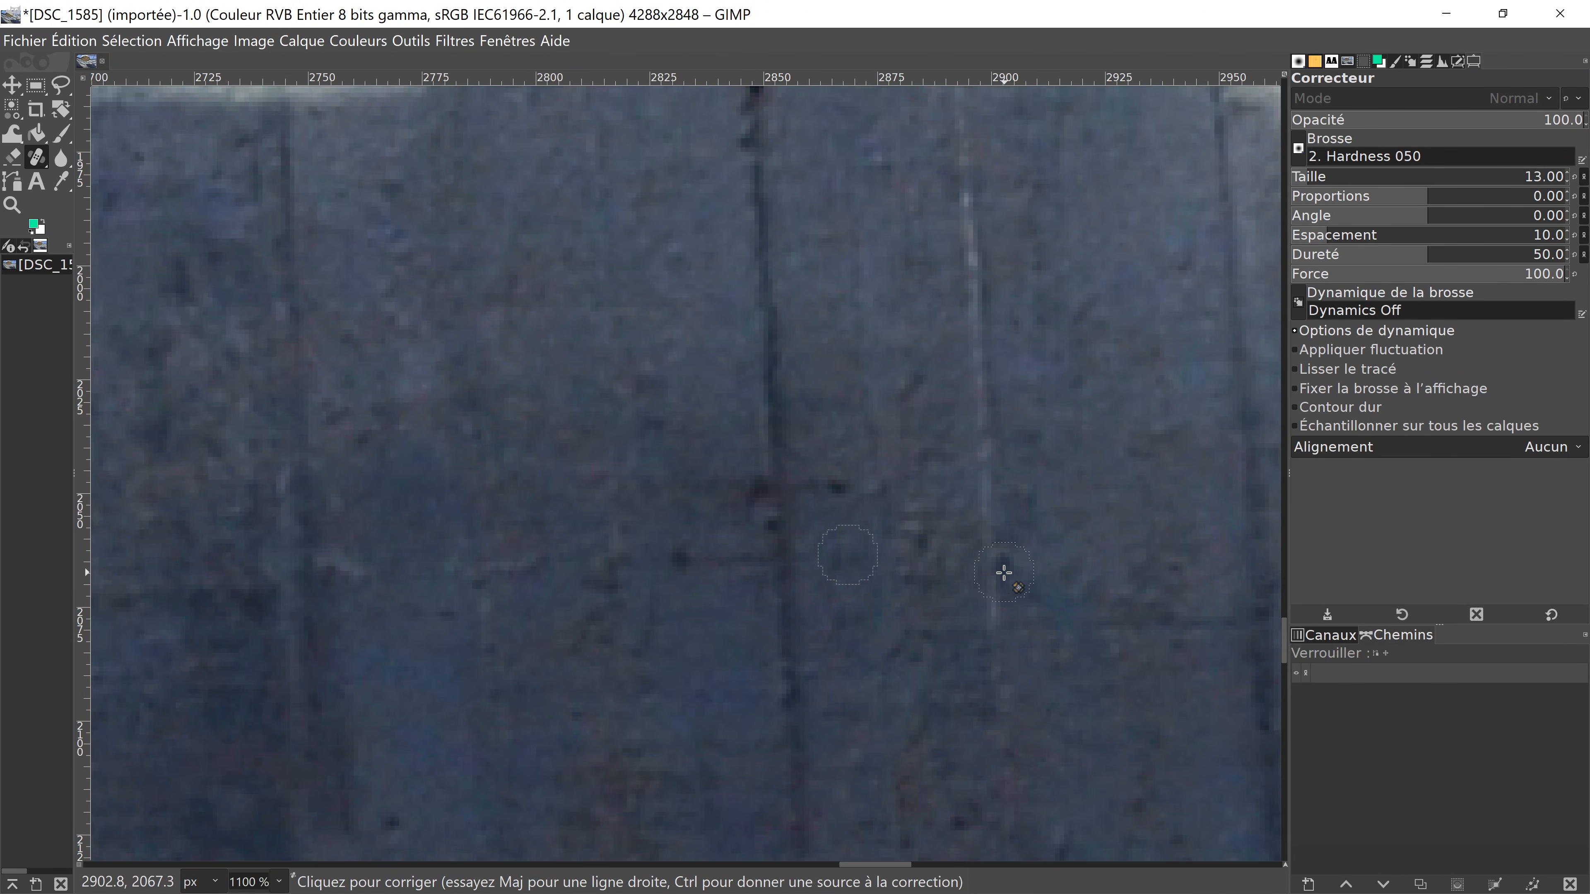
key("m")
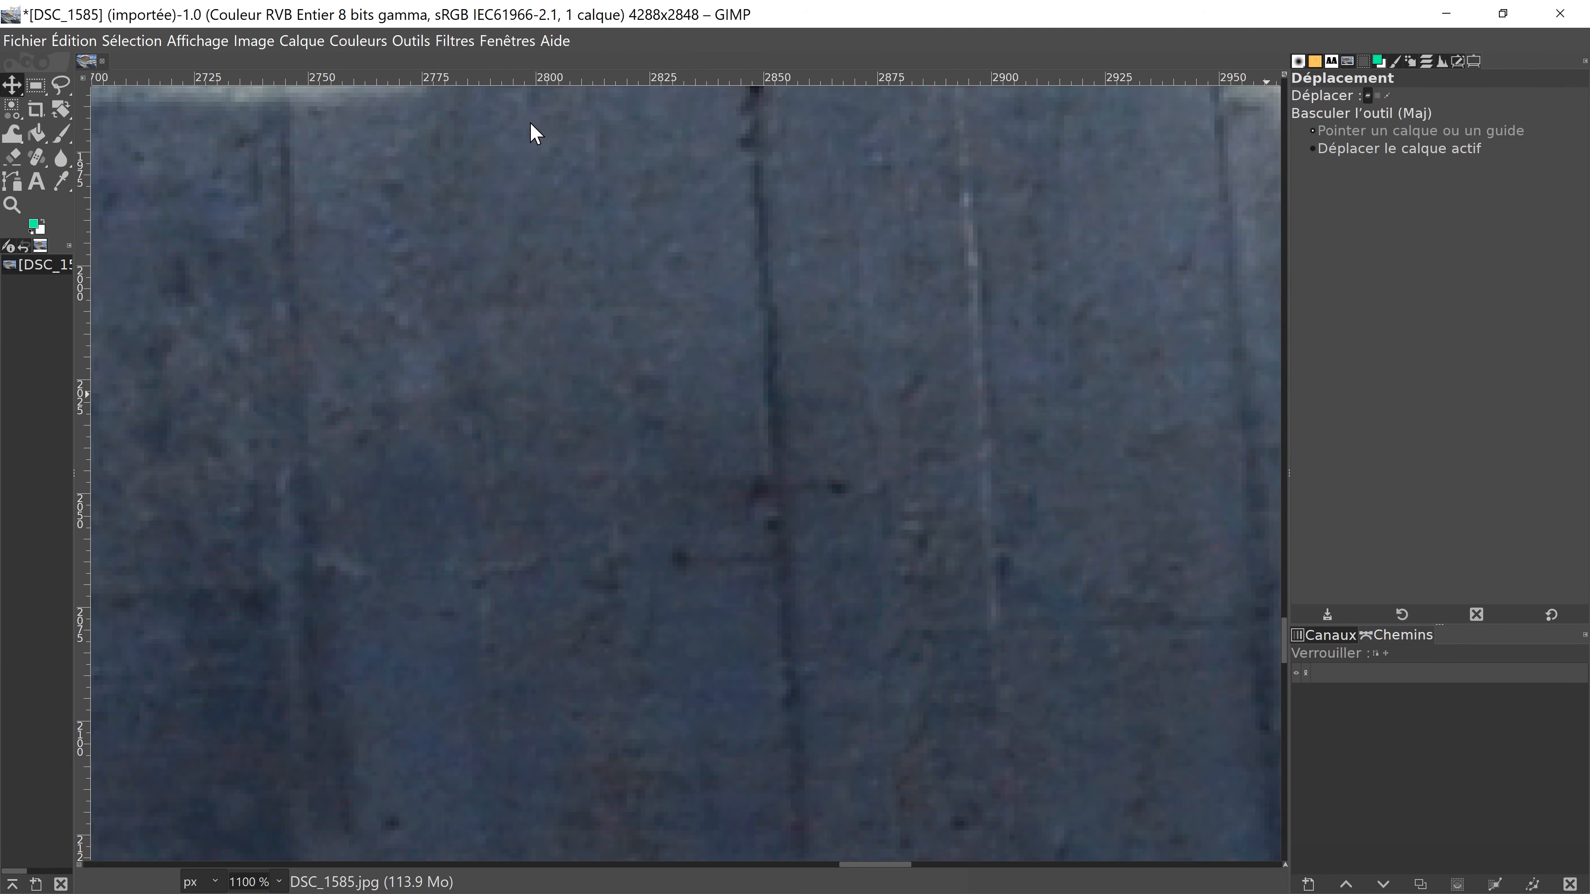
Undo and redo the healing stroke to compare the wall before and after.
key("ctrl+z")
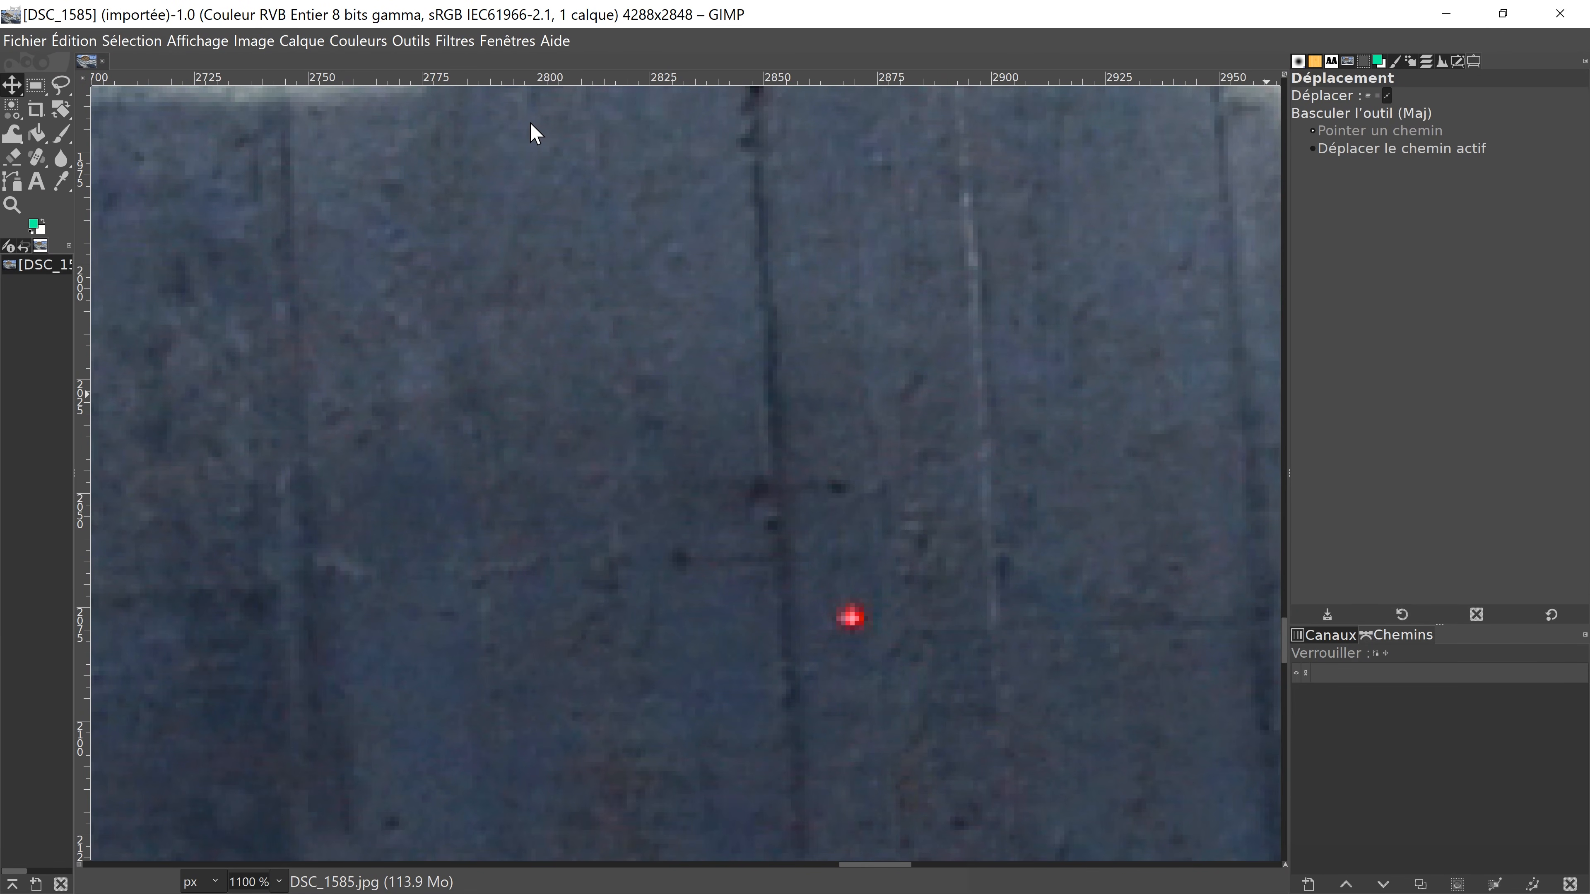
key("ctrl+y")
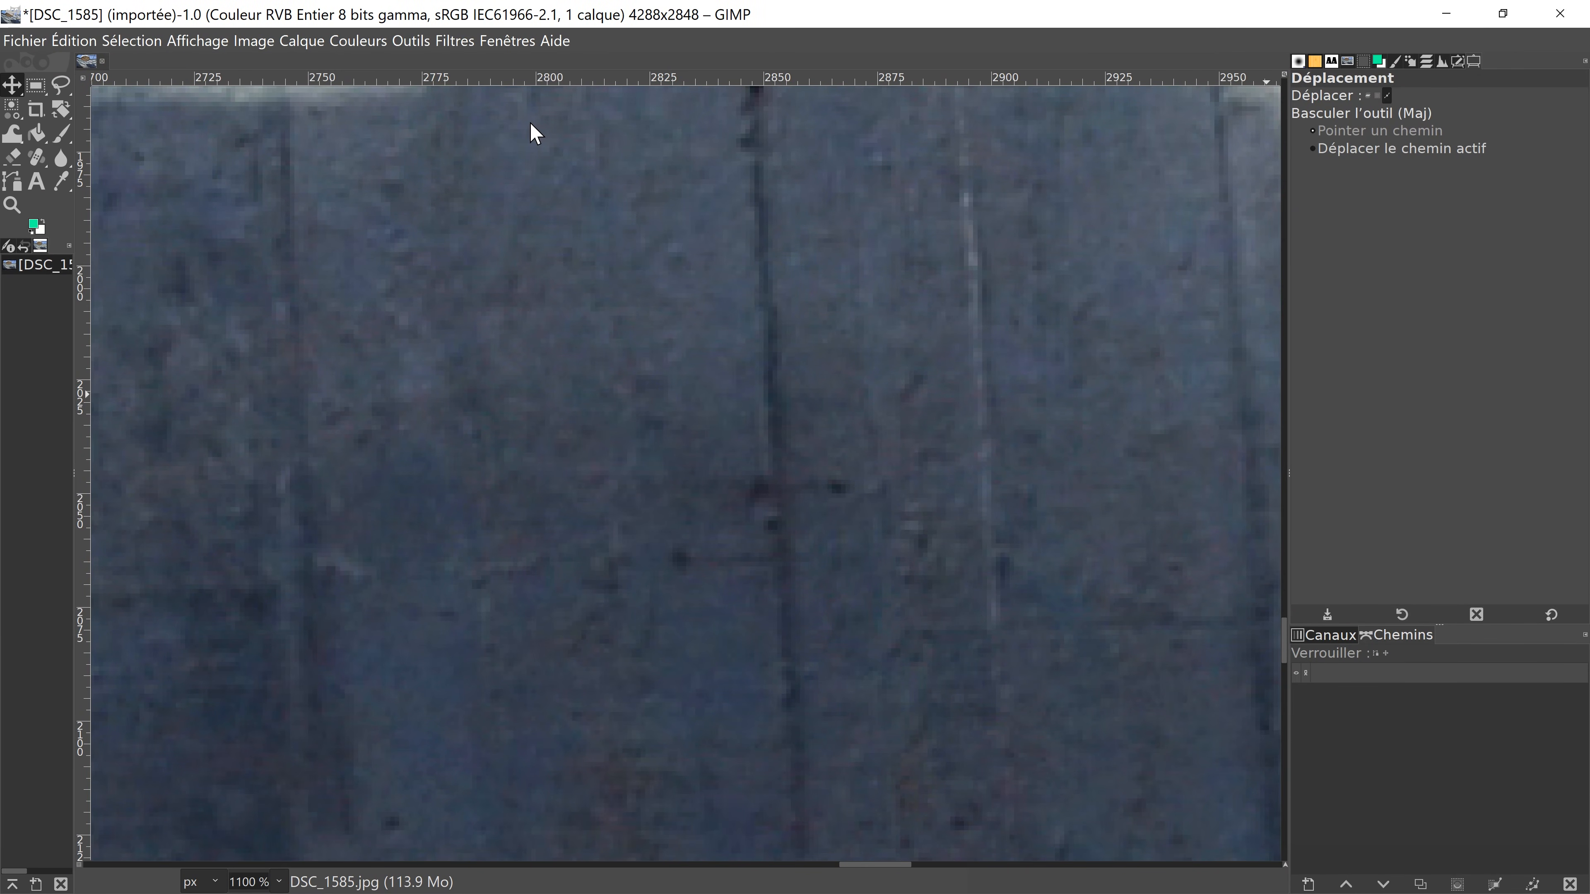